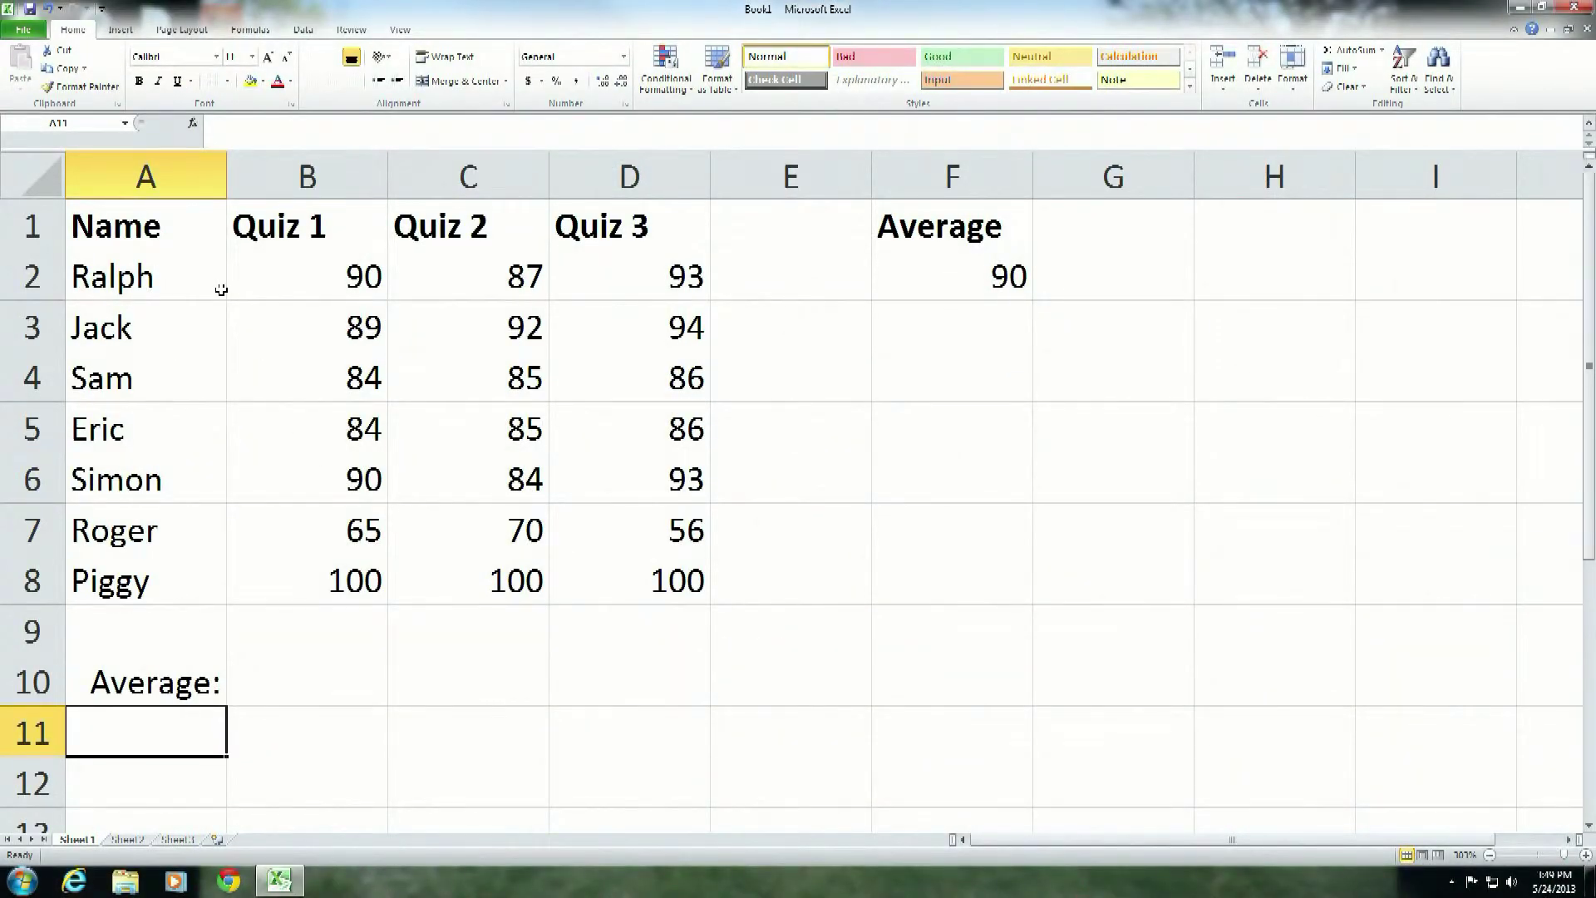
Select the seven student names in A2:A8 and name them 'Name' in the Name Box.
{"action": "left_click", "coordinate": [125, 281]}
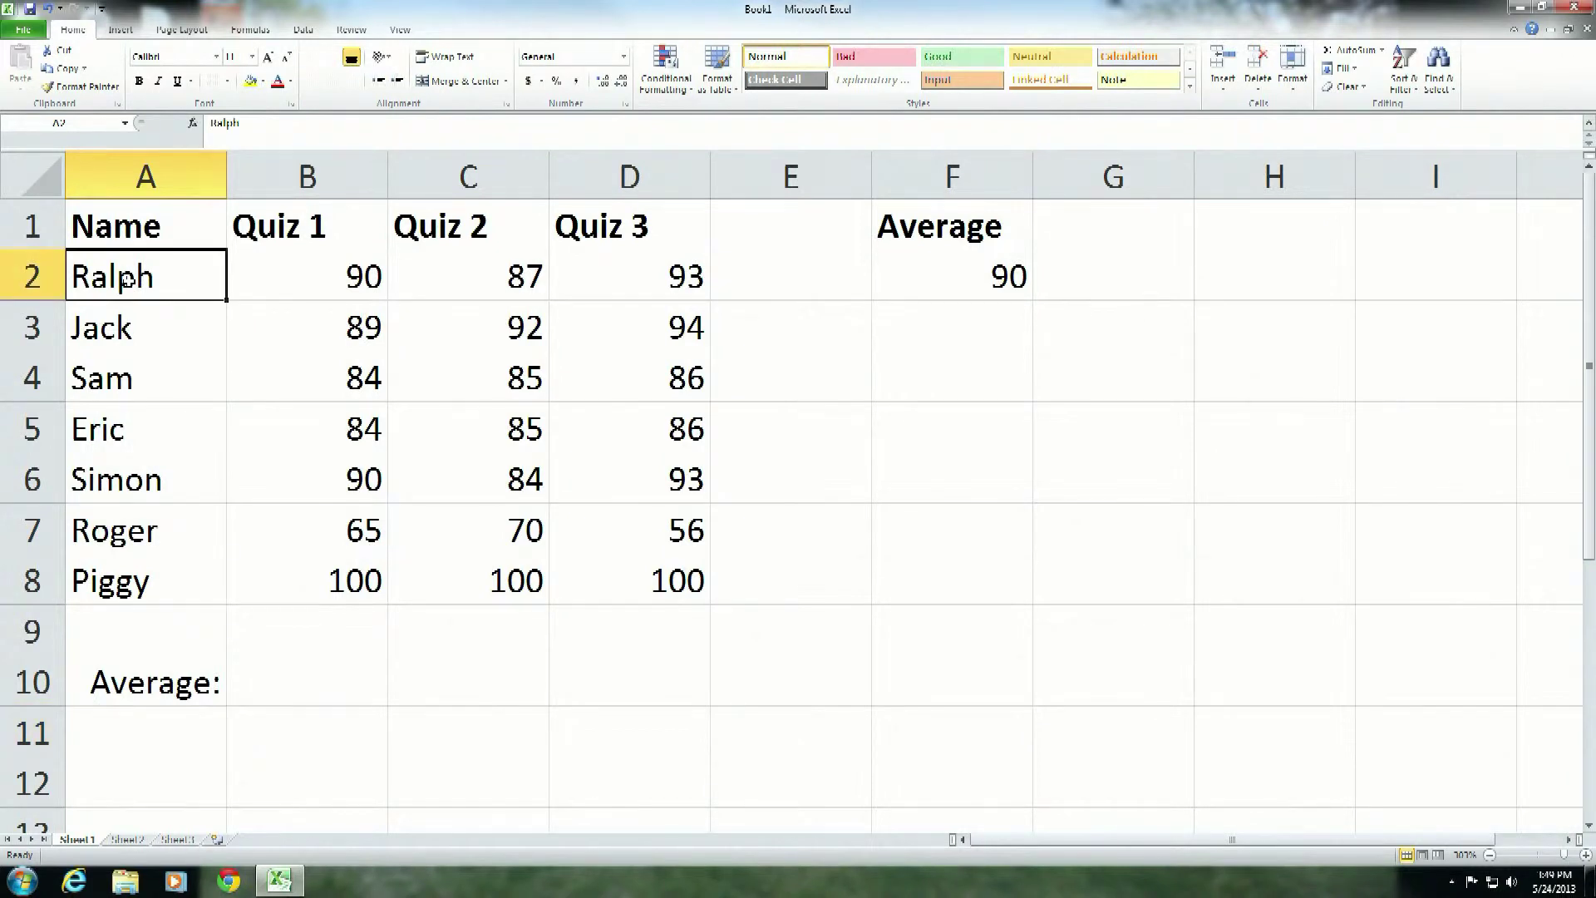
{"action": "left_click_drag", "start_coordinate": [125, 281], "coordinate": [135, 582]}
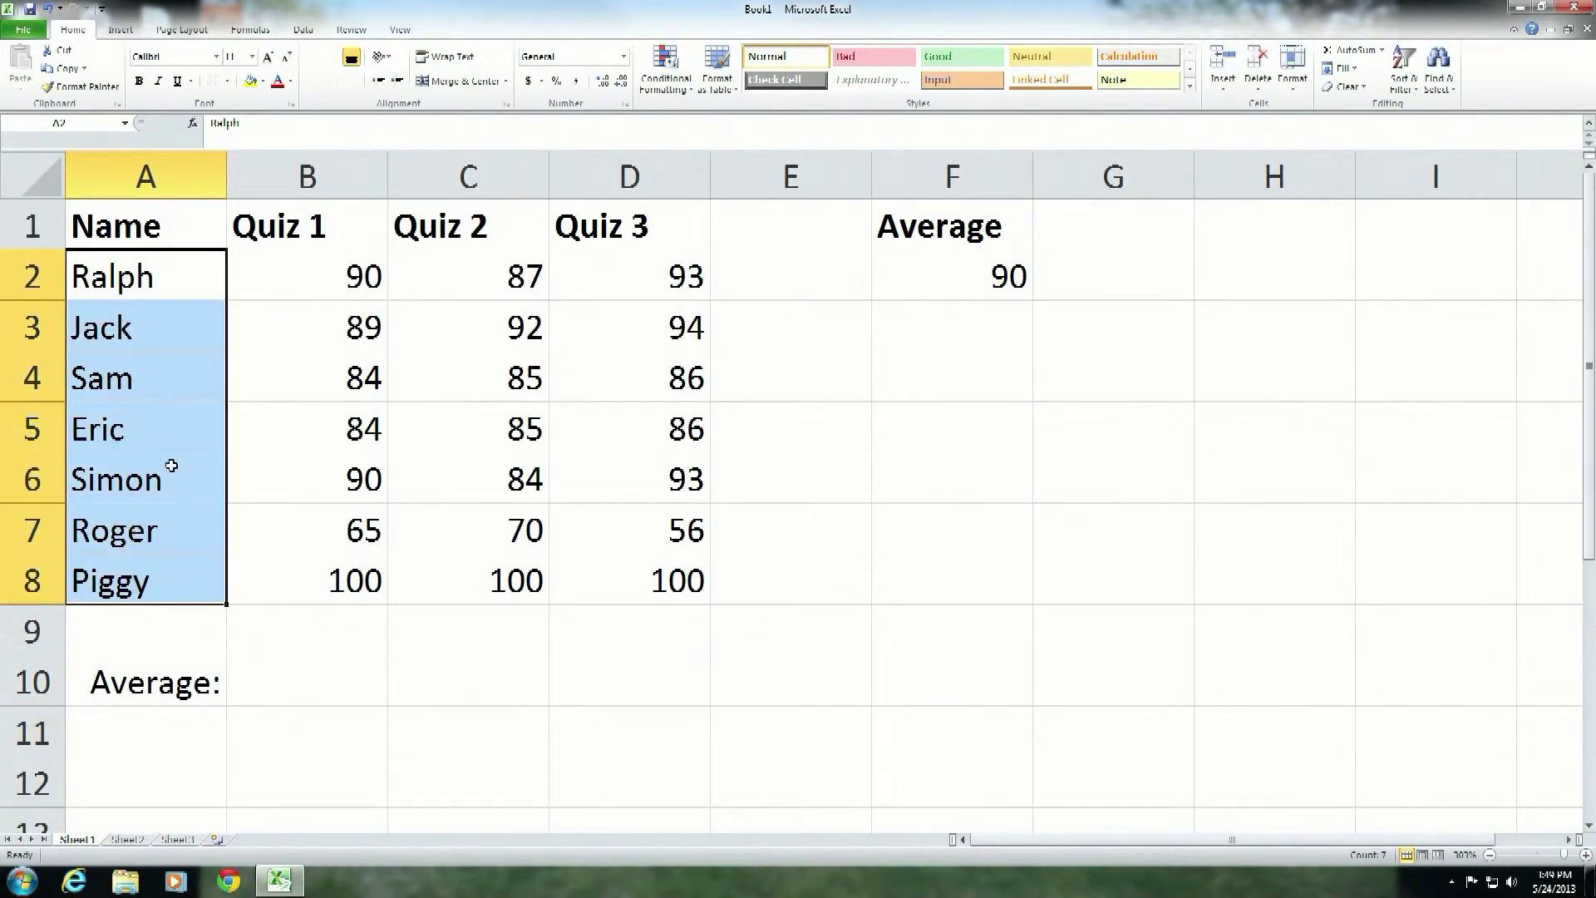
{"action": "left_click", "coordinate": [66, 122]}
{"action": "type", "text": "Name"}
{"action": "key", "text": "Return"}
{"action": "left_click", "coordinate": [149, 735]}
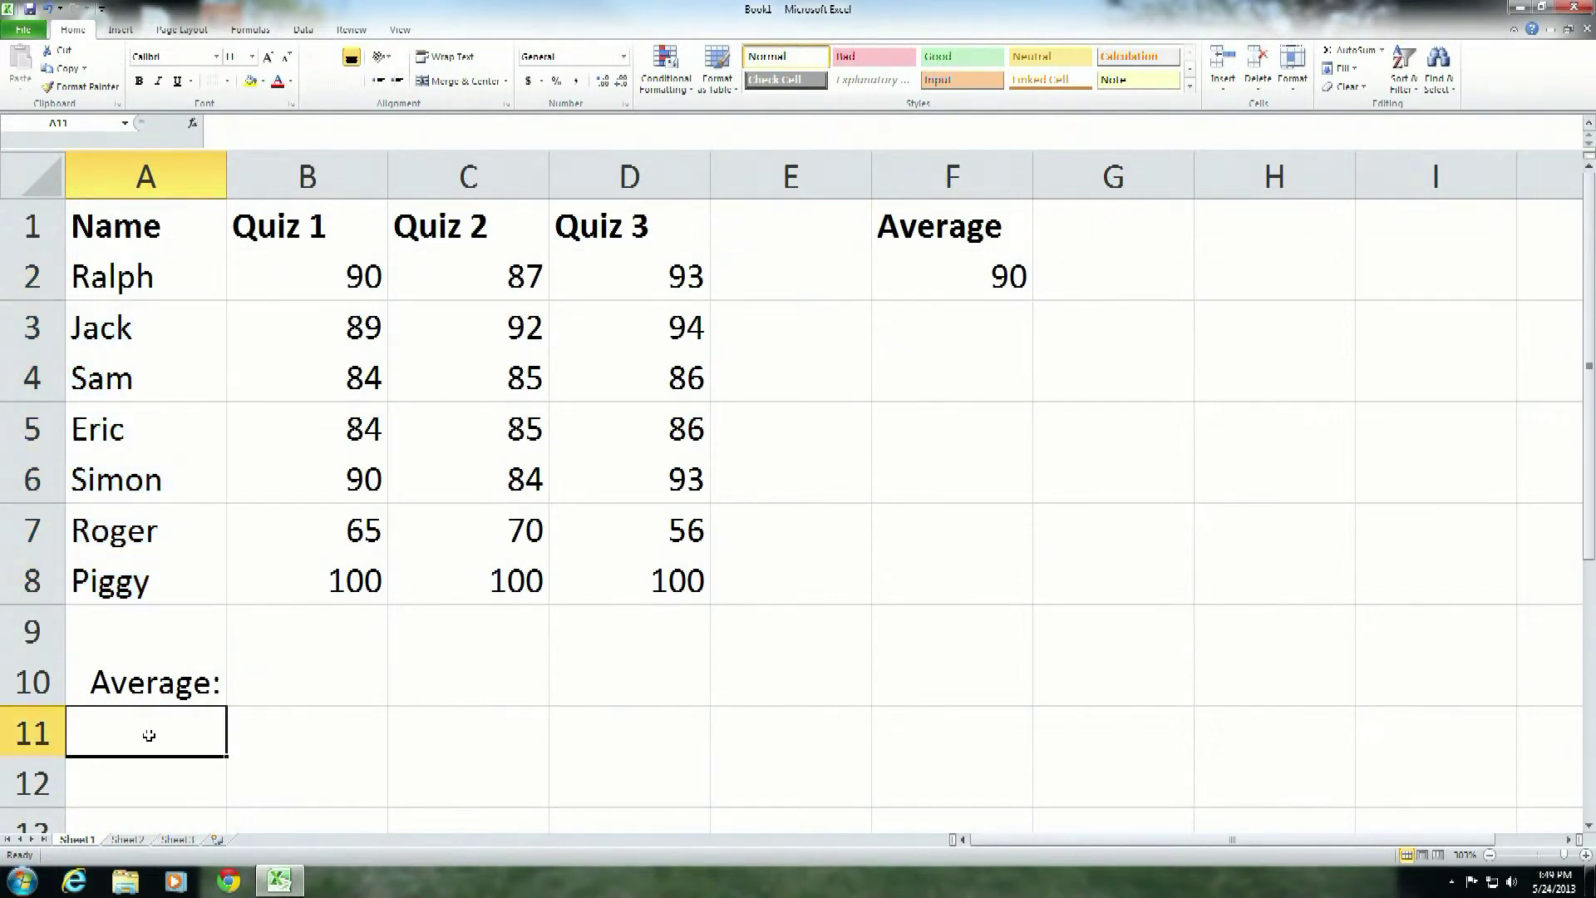
Enter =COUNTA(Name) in A11 to count the 7 students.
{"action": "type", "text": "cou"}
{"action": "key", "text": "BackSpace"}
{"action": "key", "text": "BackSpace"}
{"action": "key", "text": "BackSpace"}
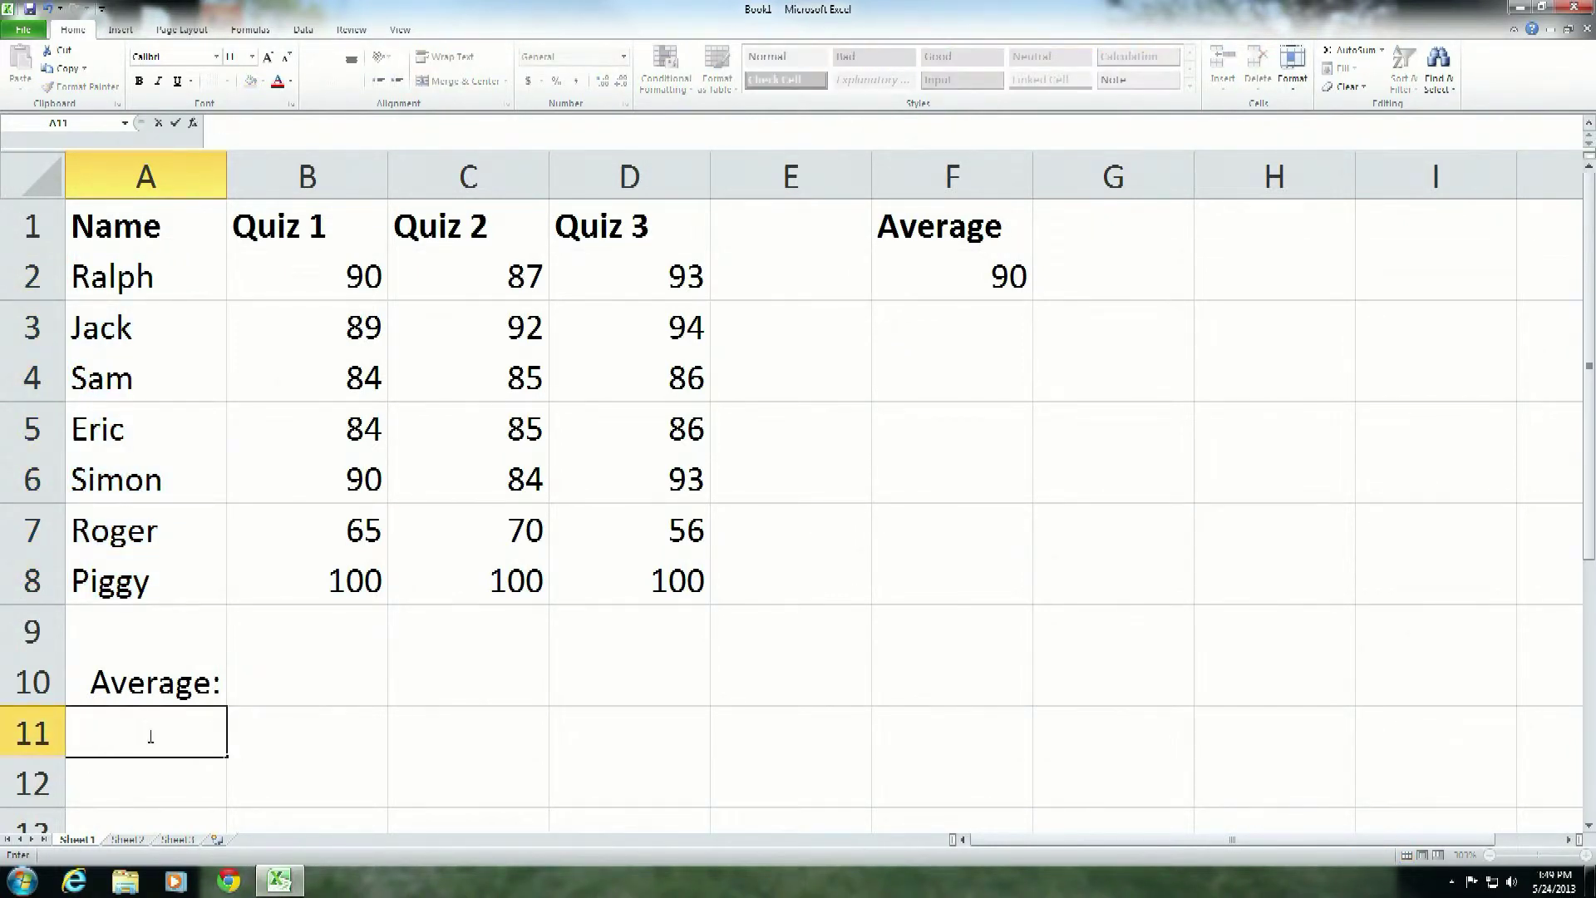
{"action": "type", "text": "=counta"}
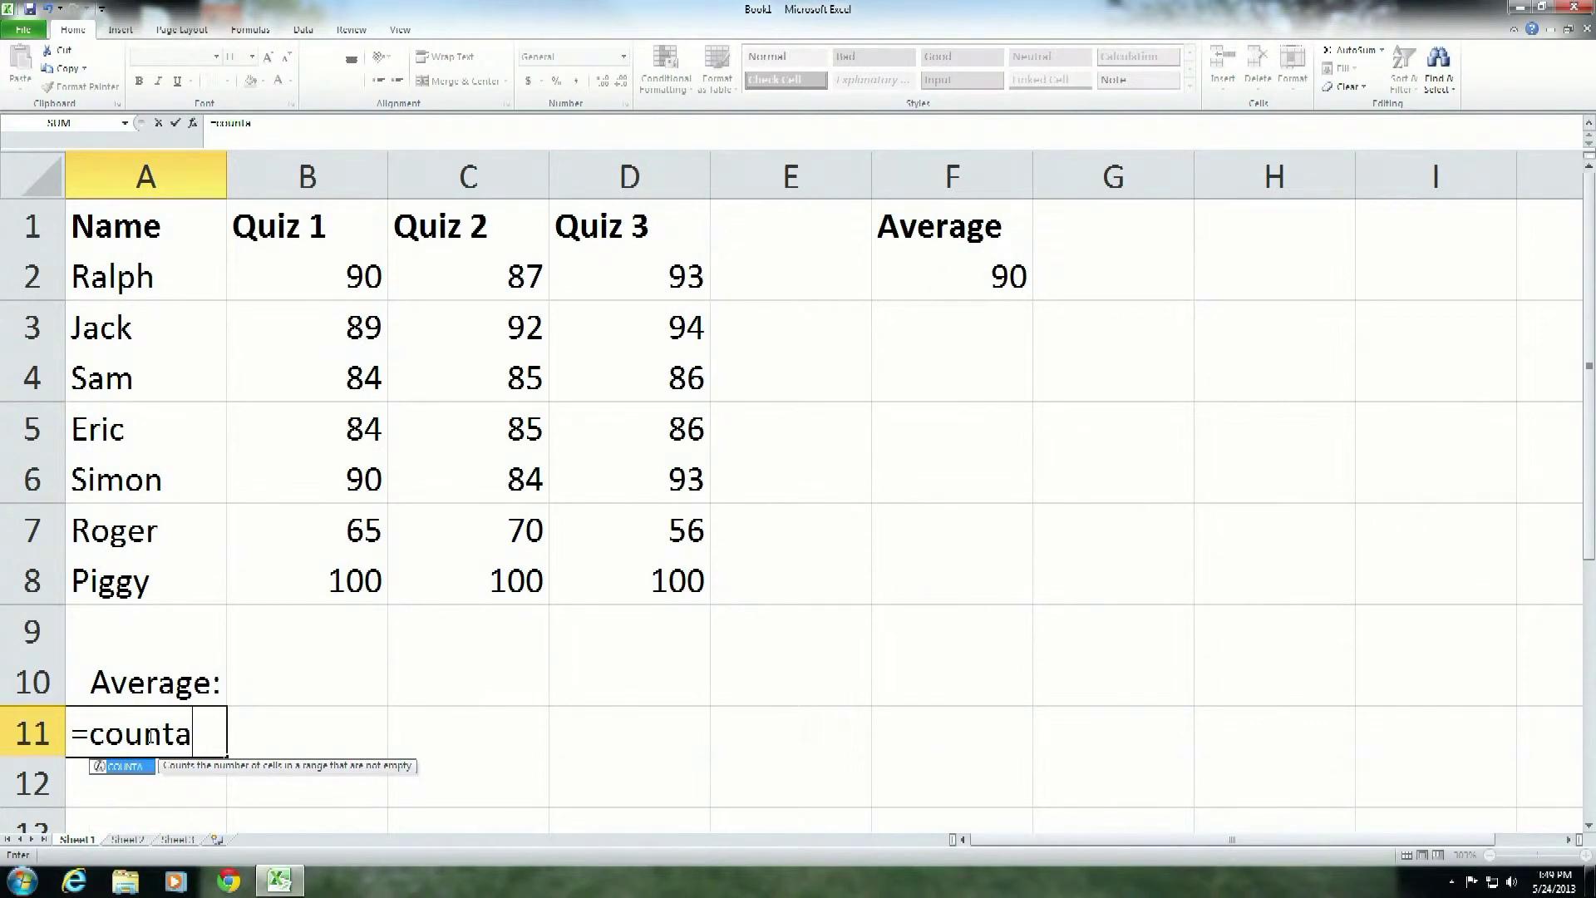
{"action": "type", "text": "("}
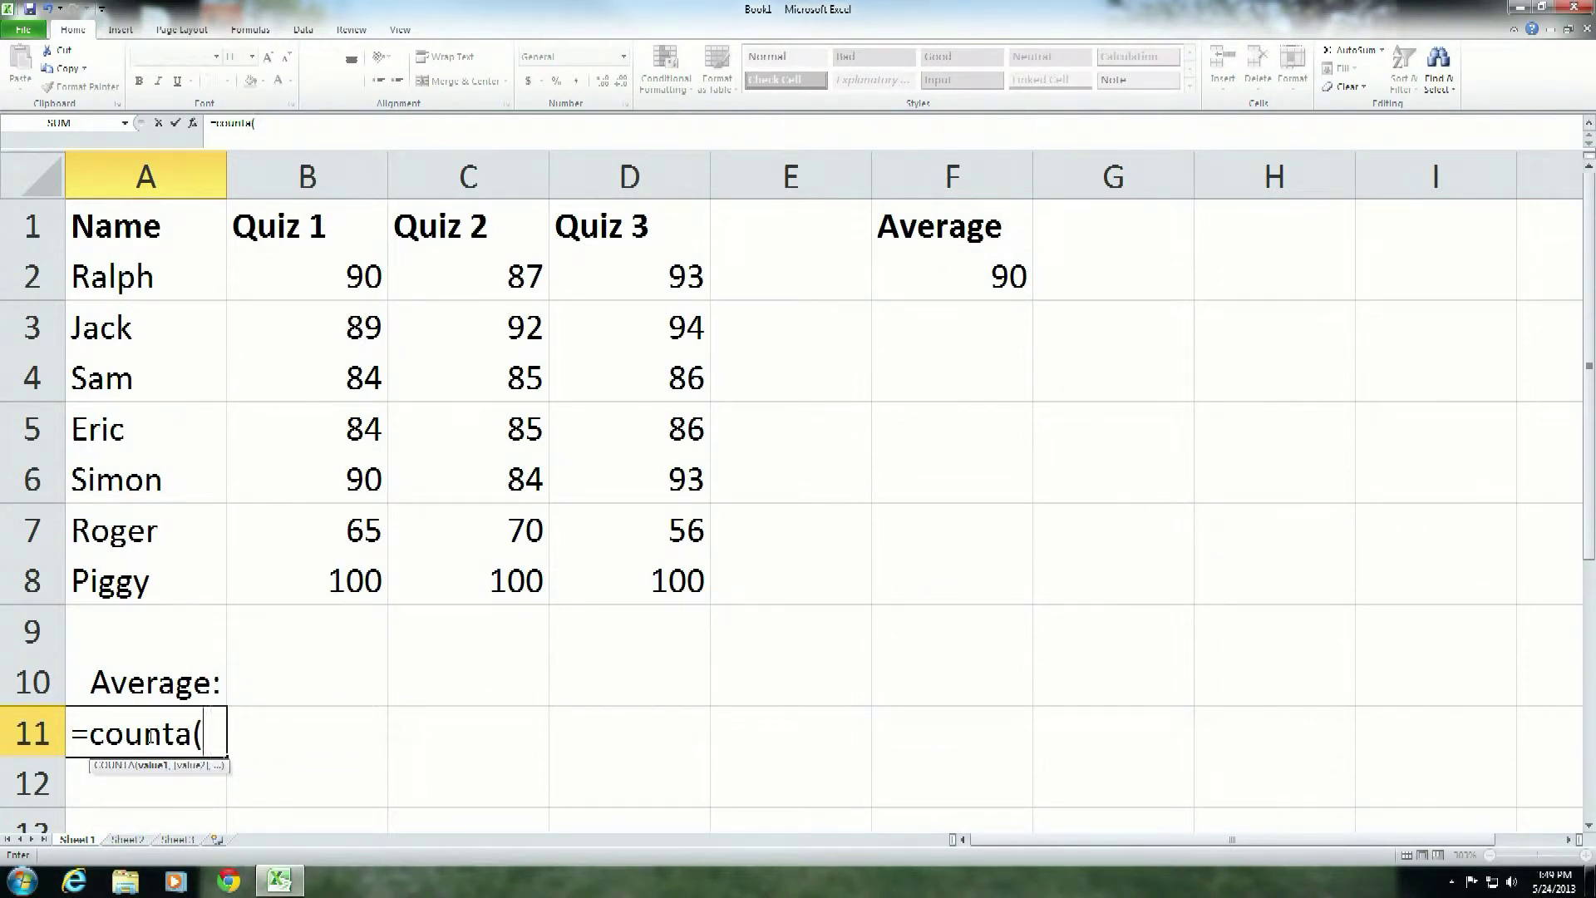
{"action": "type", "text": "Name)"}
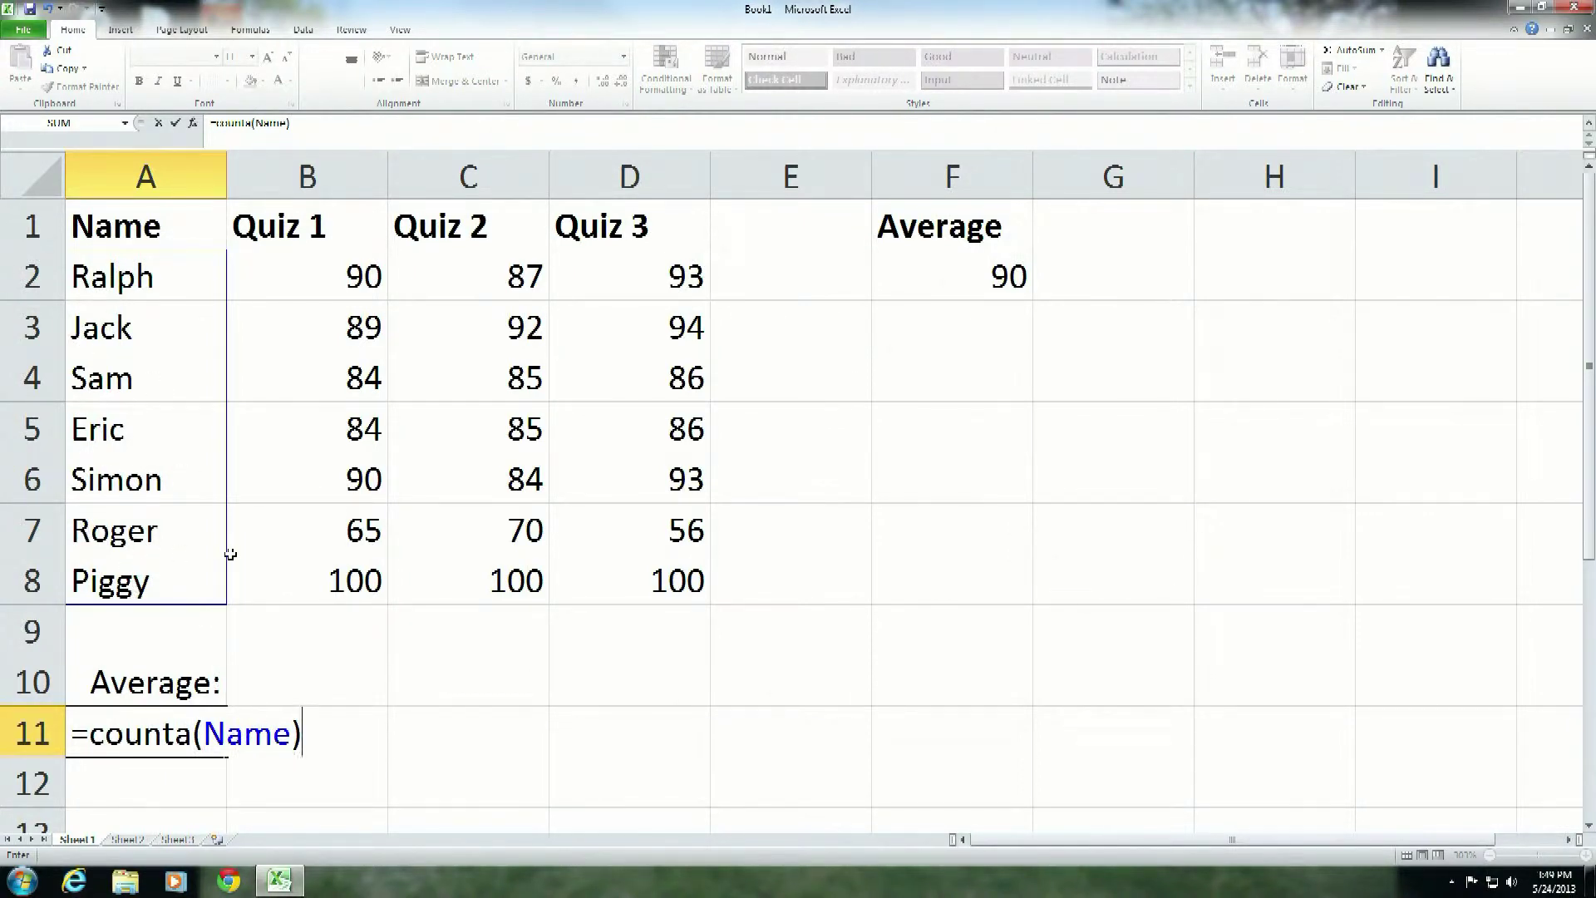
{"action": "key", "text": "Return"}
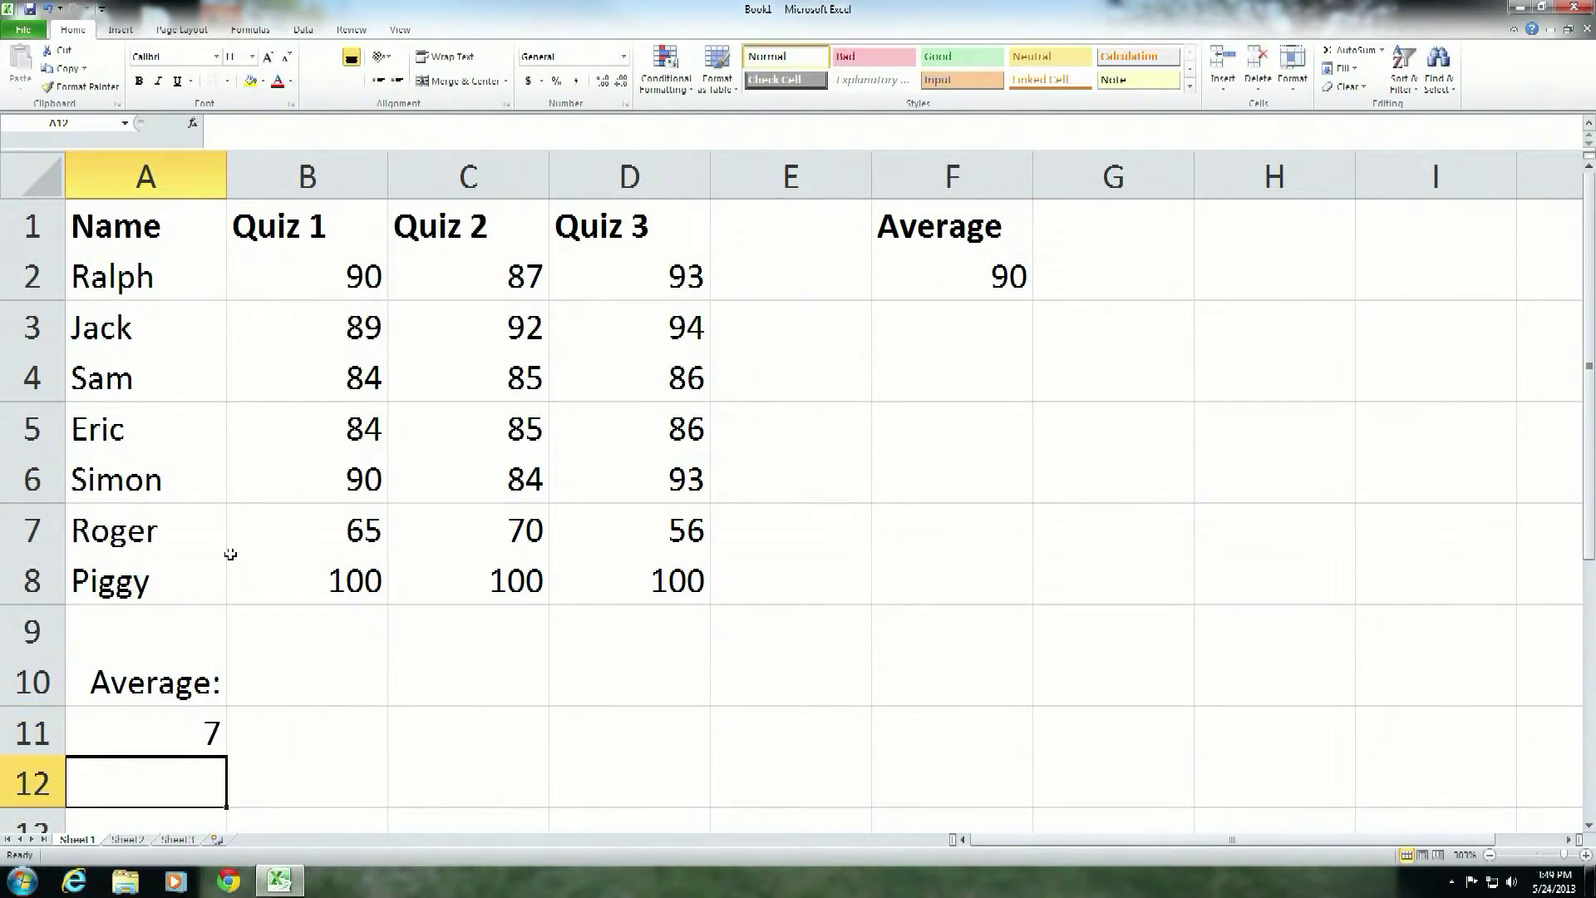
{"action": "key", "text": "Up"}
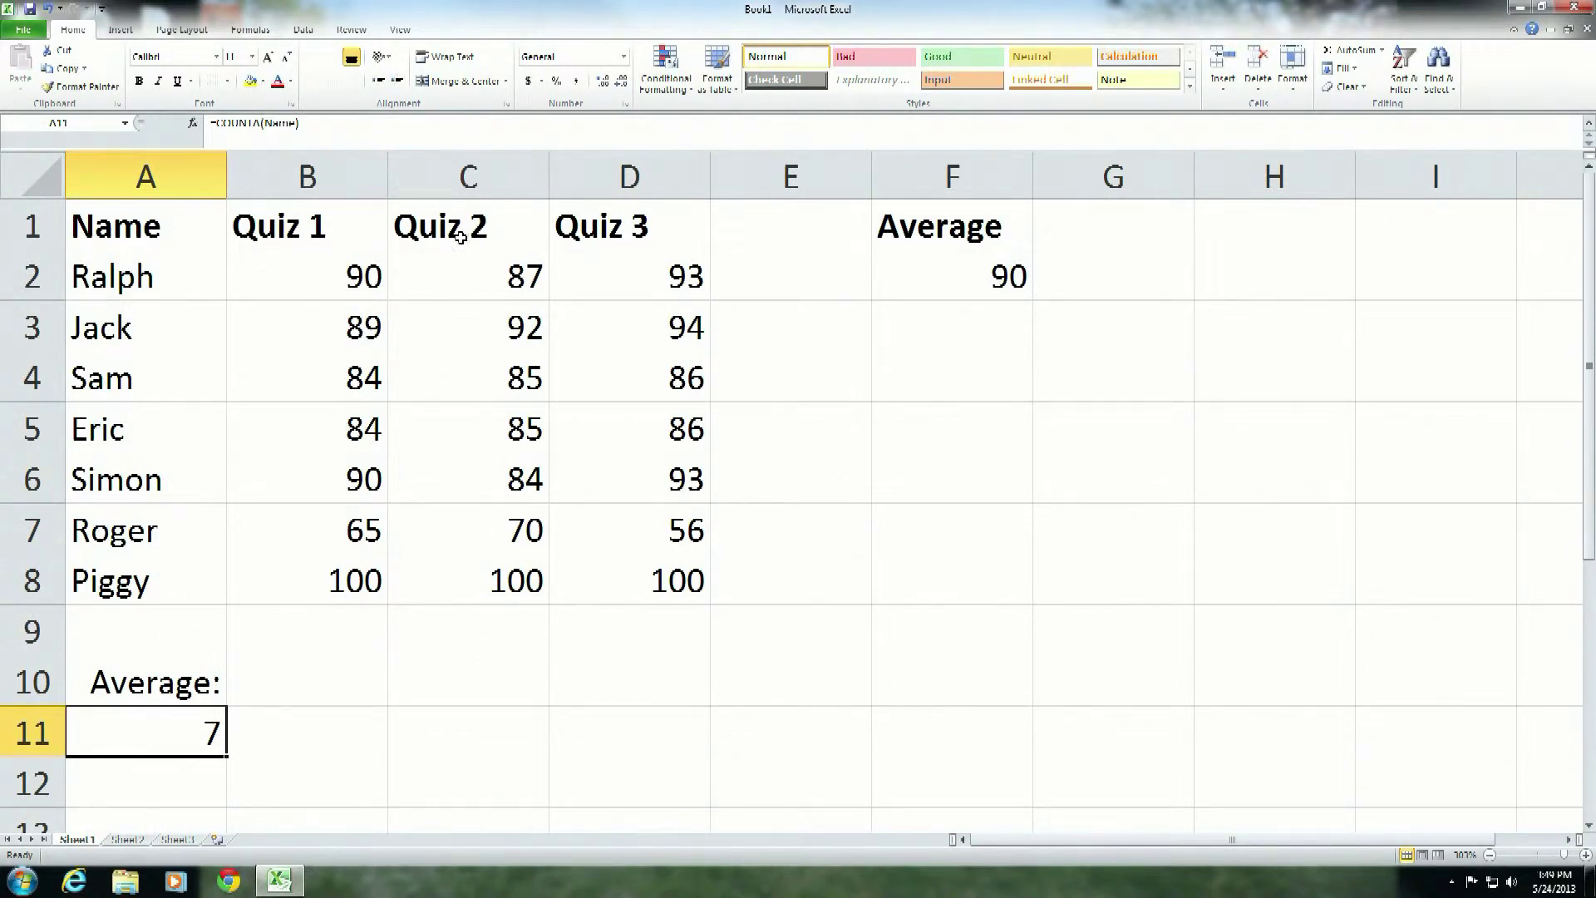
{"action": "left_click", "coordinate": [301, 681]}
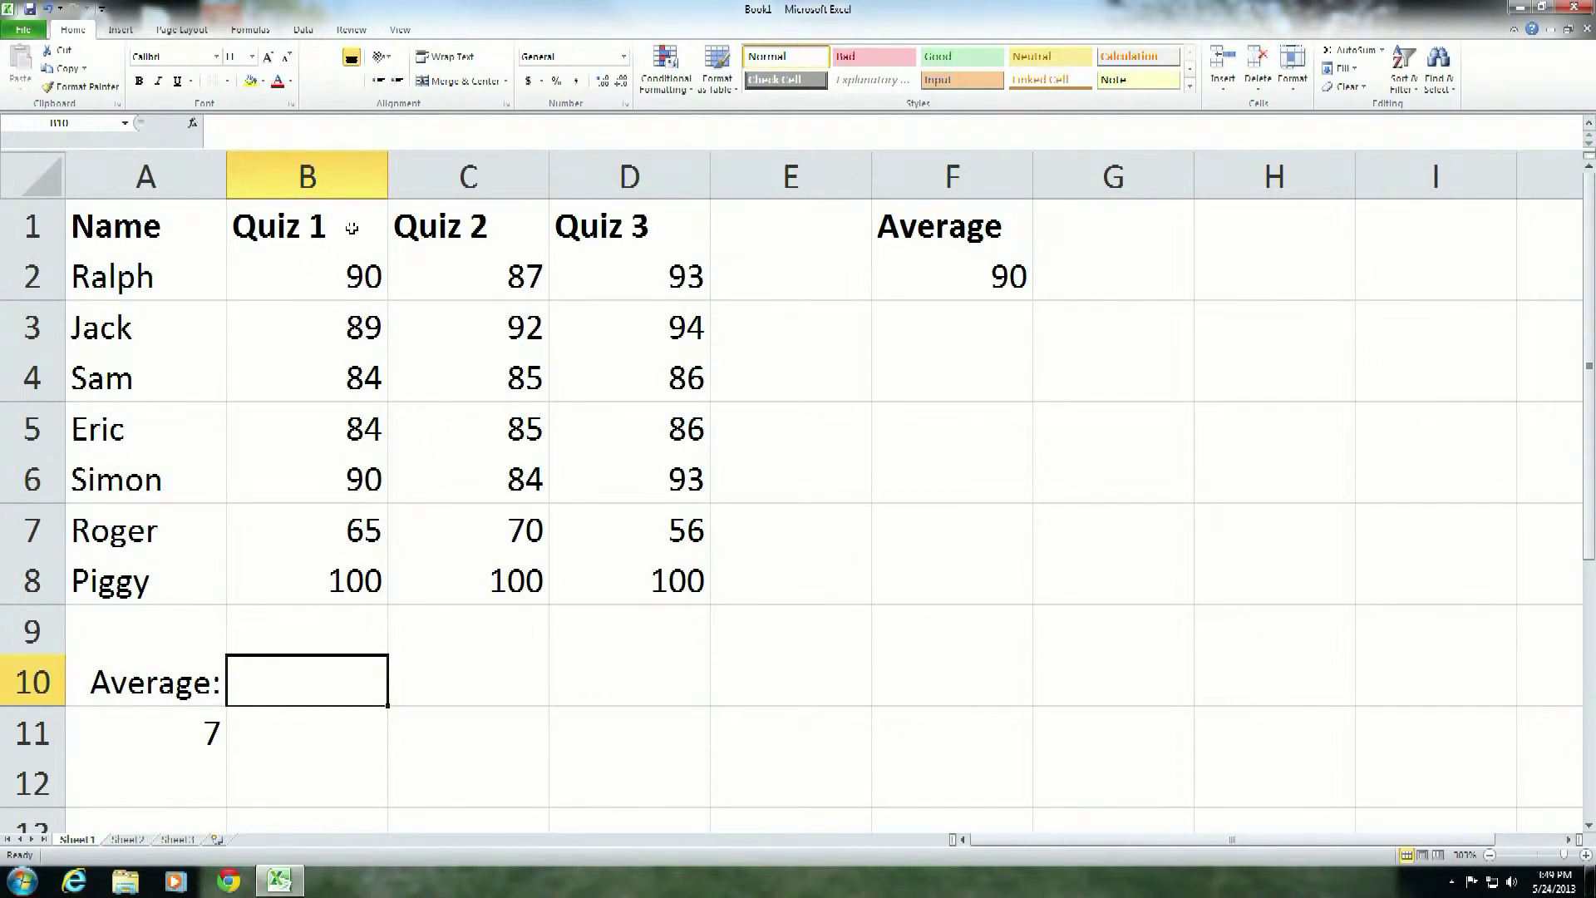
Define the name Quiz_1 for the Quiz 1 scores B2:B8 using Define Name.
{"action": "left_click_drag", "start_coordinate": [327, 266], "coordinate": [306, 569]}
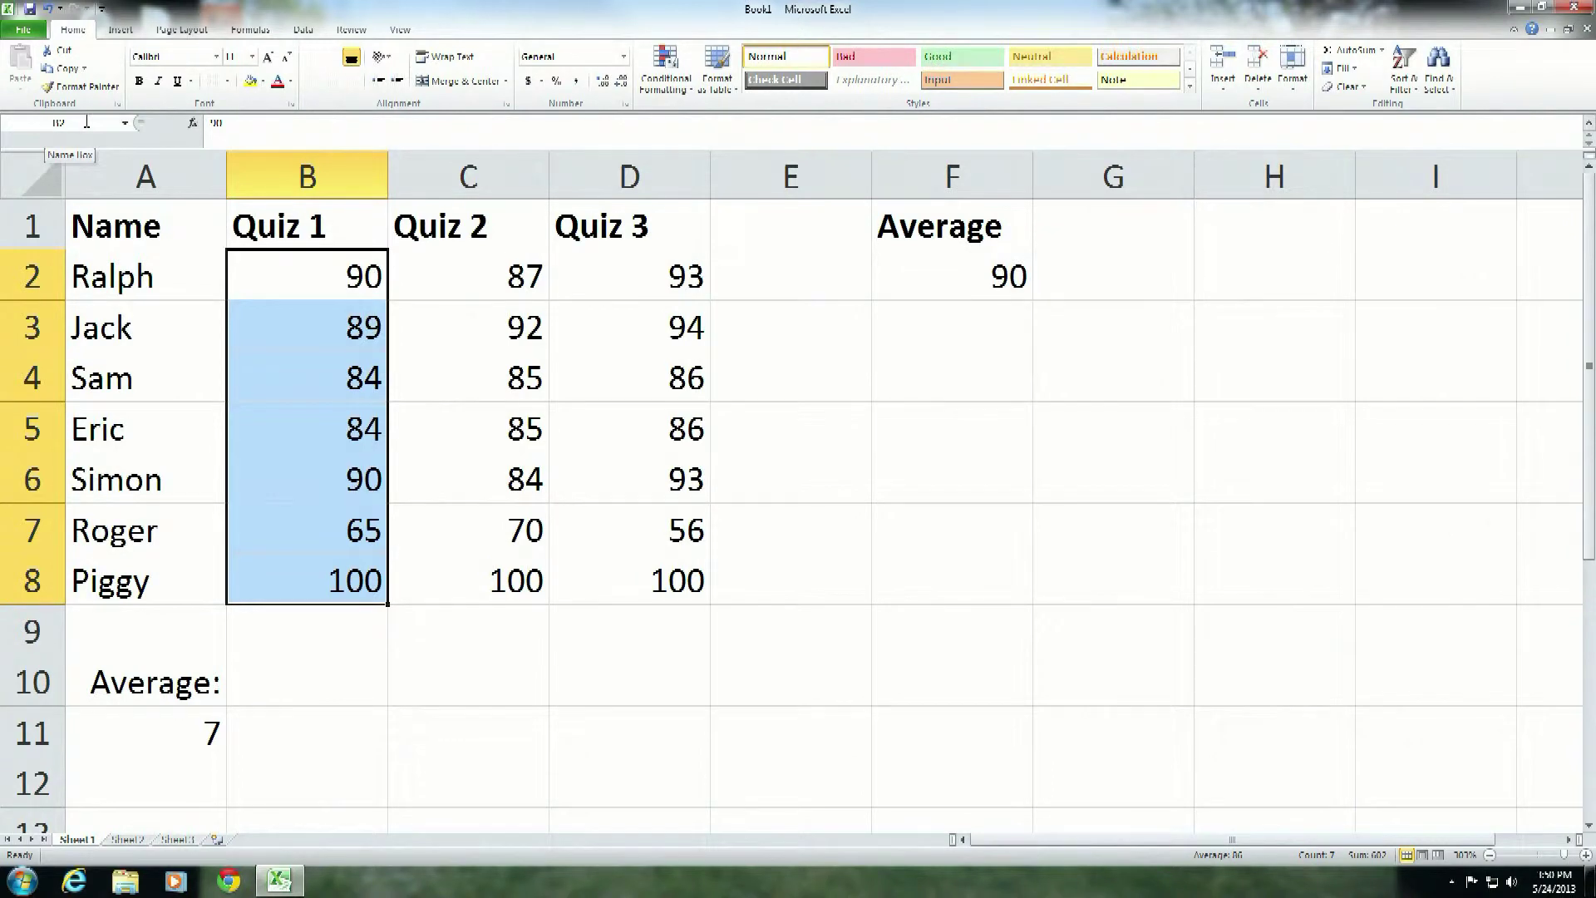
{"action": "left_click", "coordinate": [248, 30]}
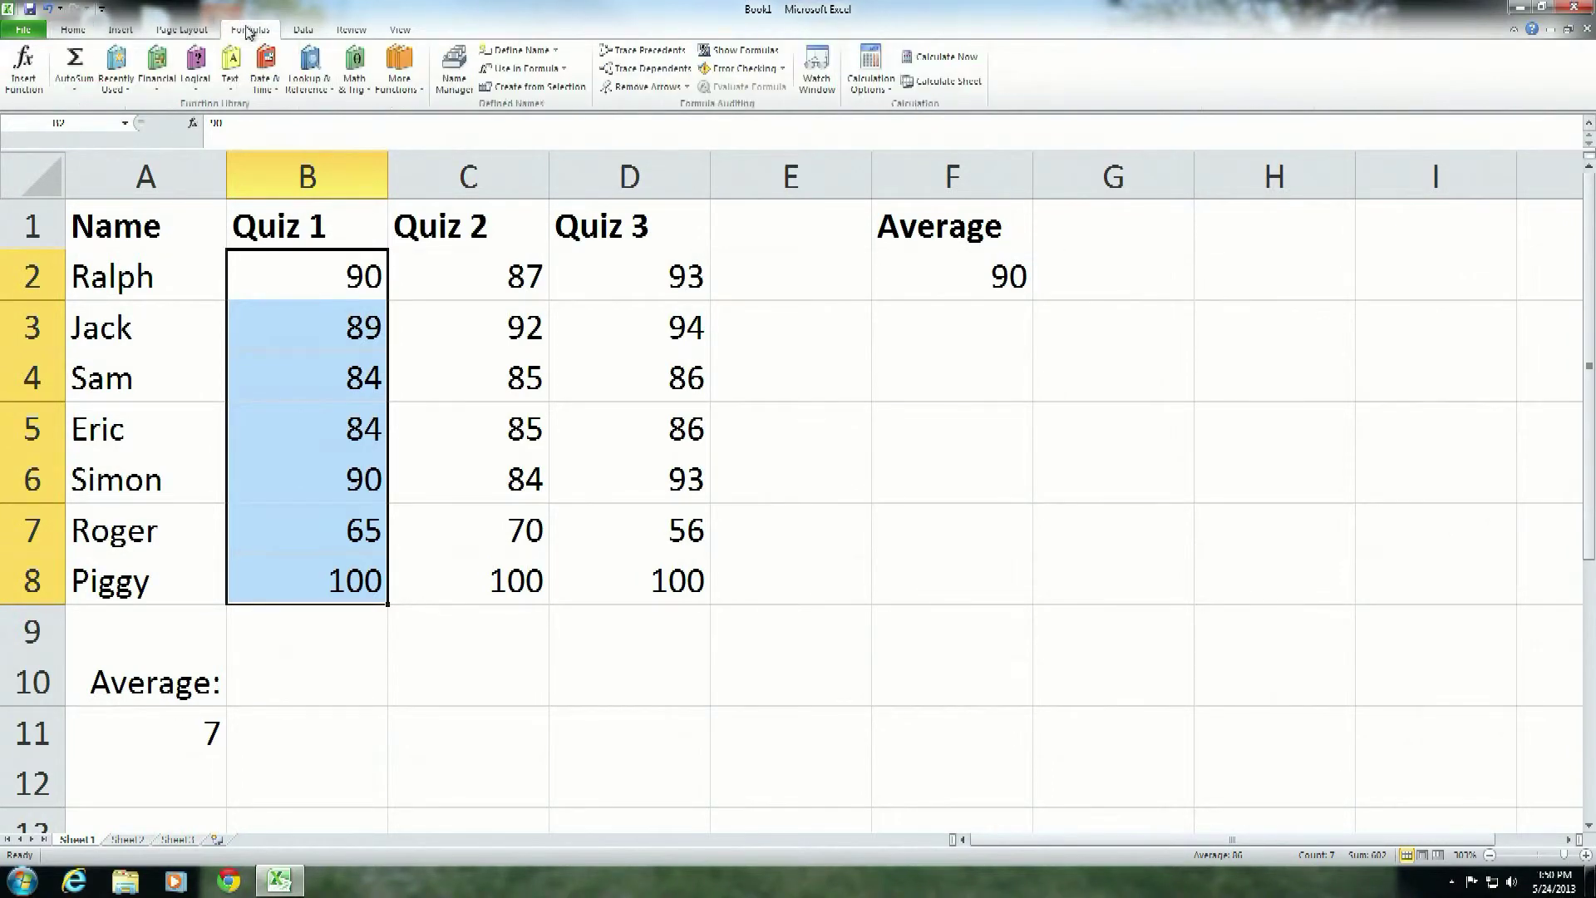
{"action": "left_click", "coordinate": [509, 51]}
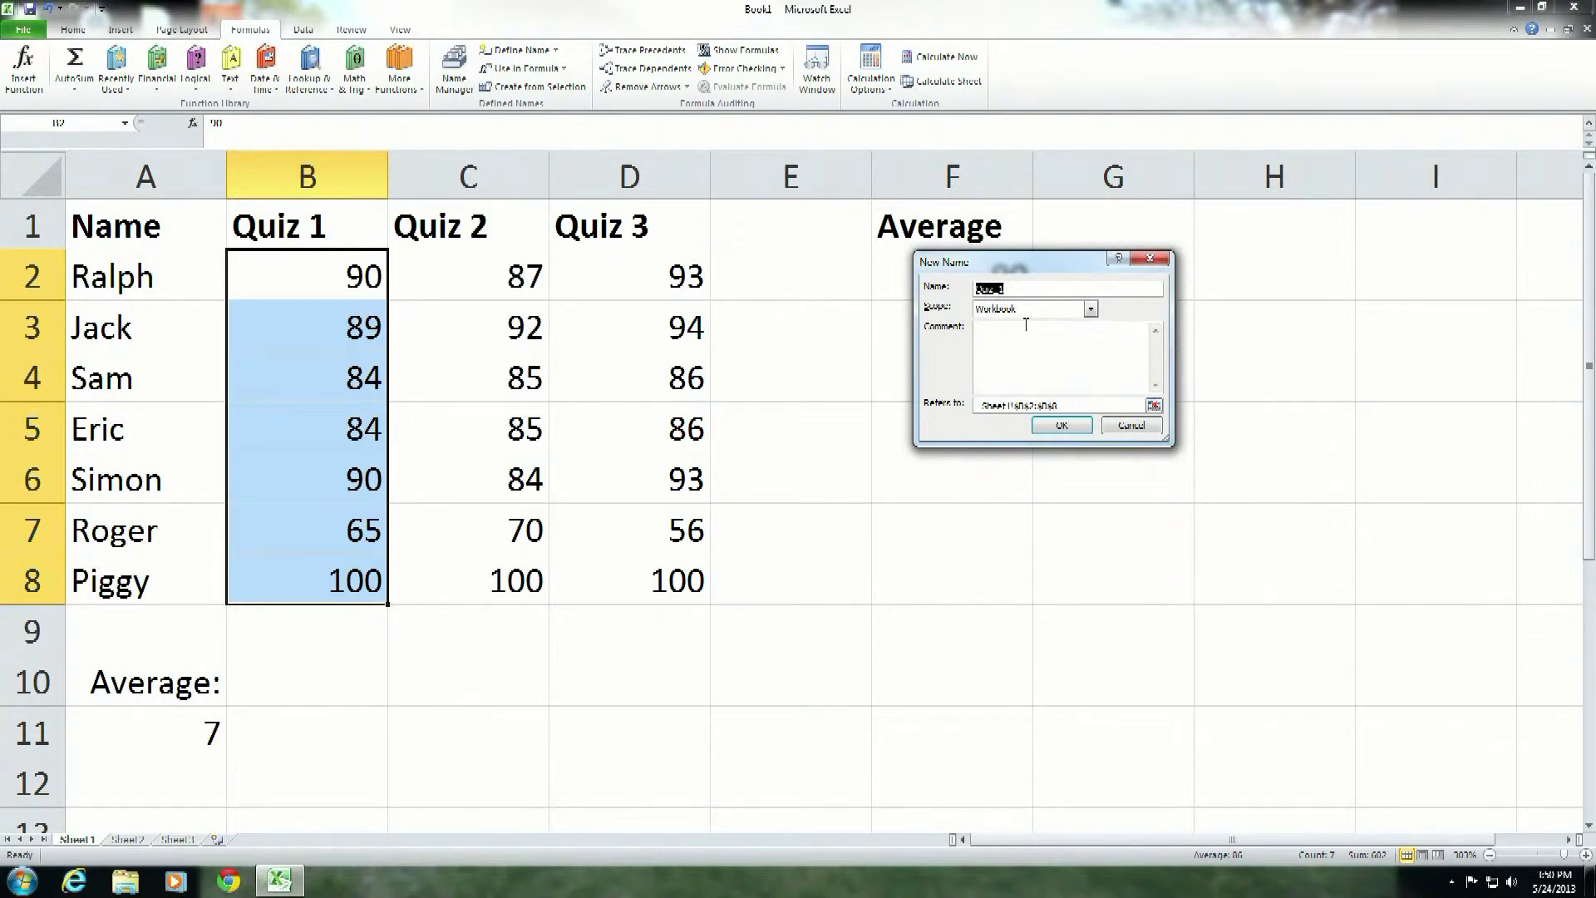
{"action": "left_click", "coordinate": [1017, 287]}
{"action": "left_click", "coordinate": [1061, 425]}
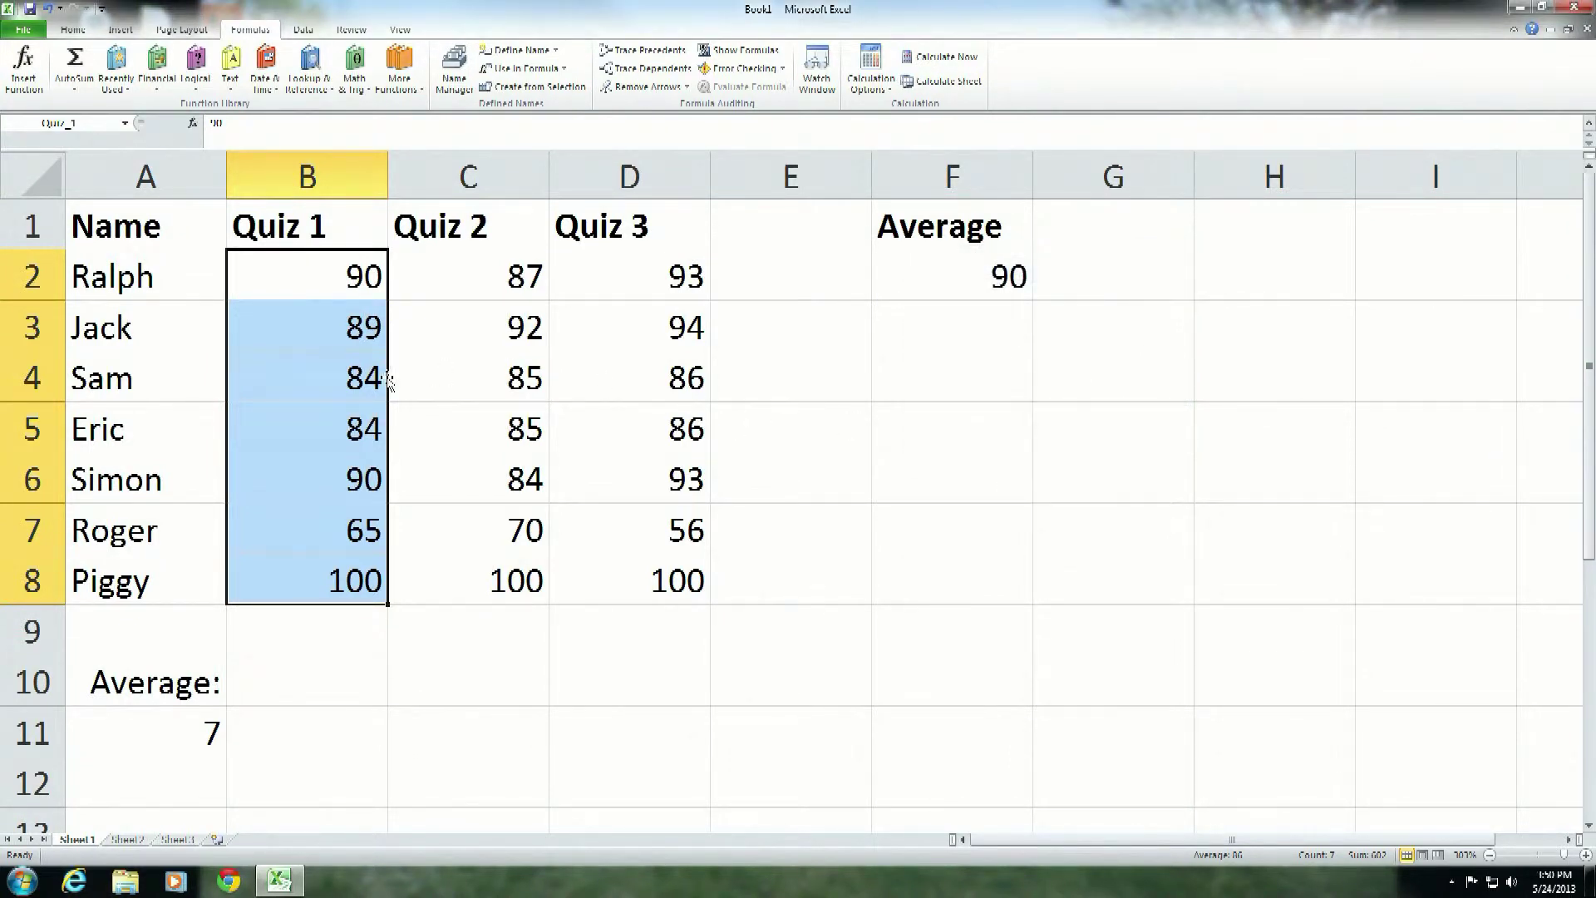
Enter =AVERAGE(Quiz_1) in B10, giving 86.
{"action": "left_click", "coordinate": [301, 693]}
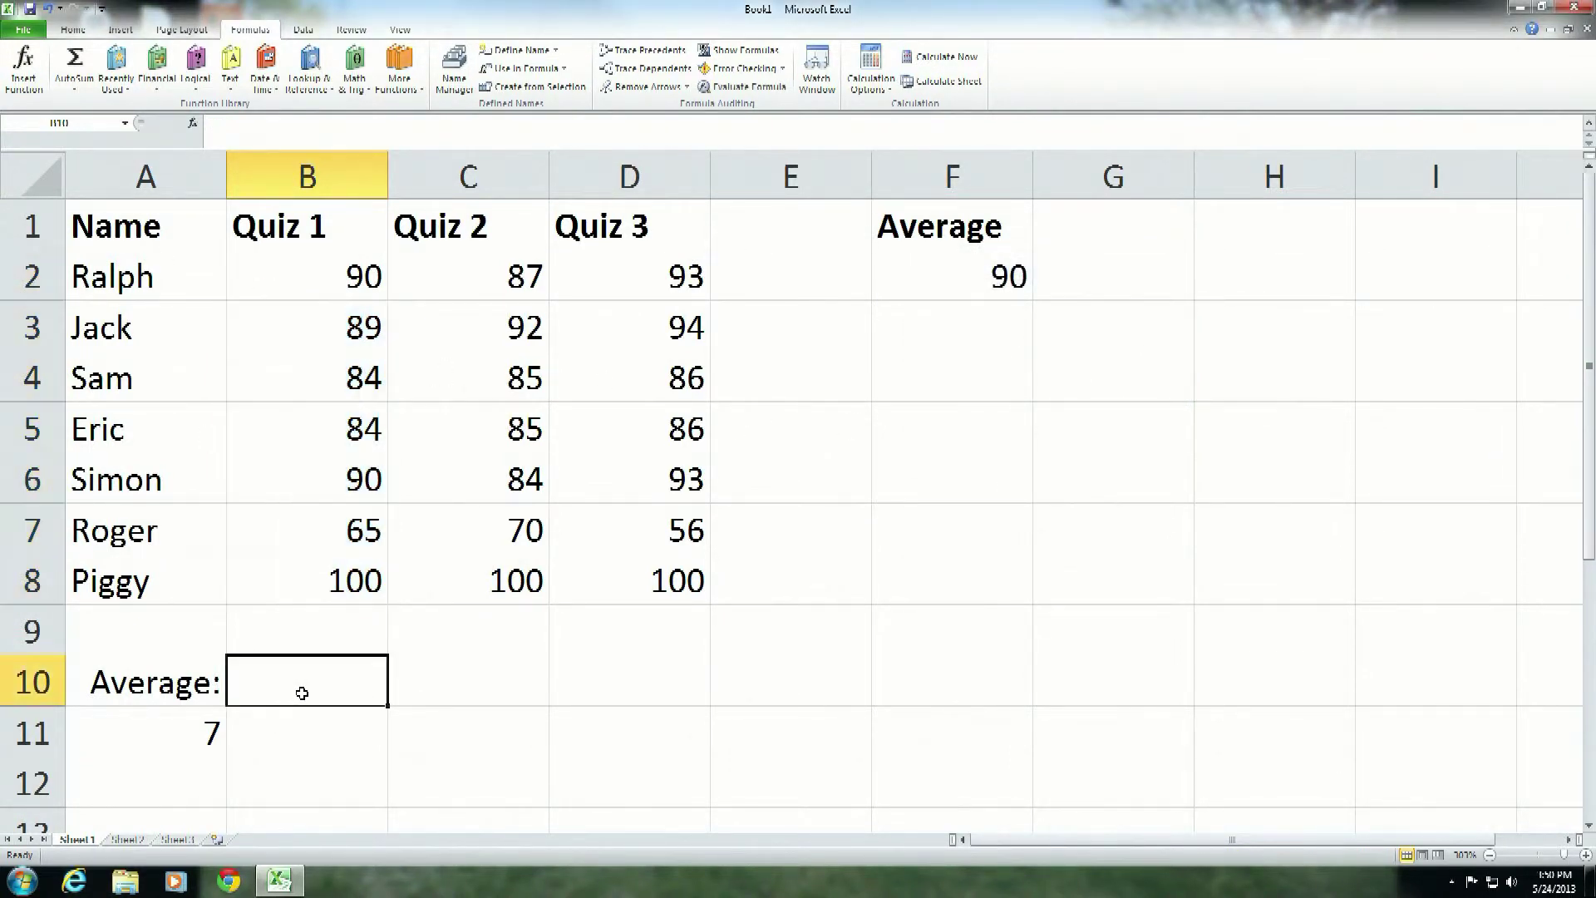
{"action": "type", "text": "=aver"}
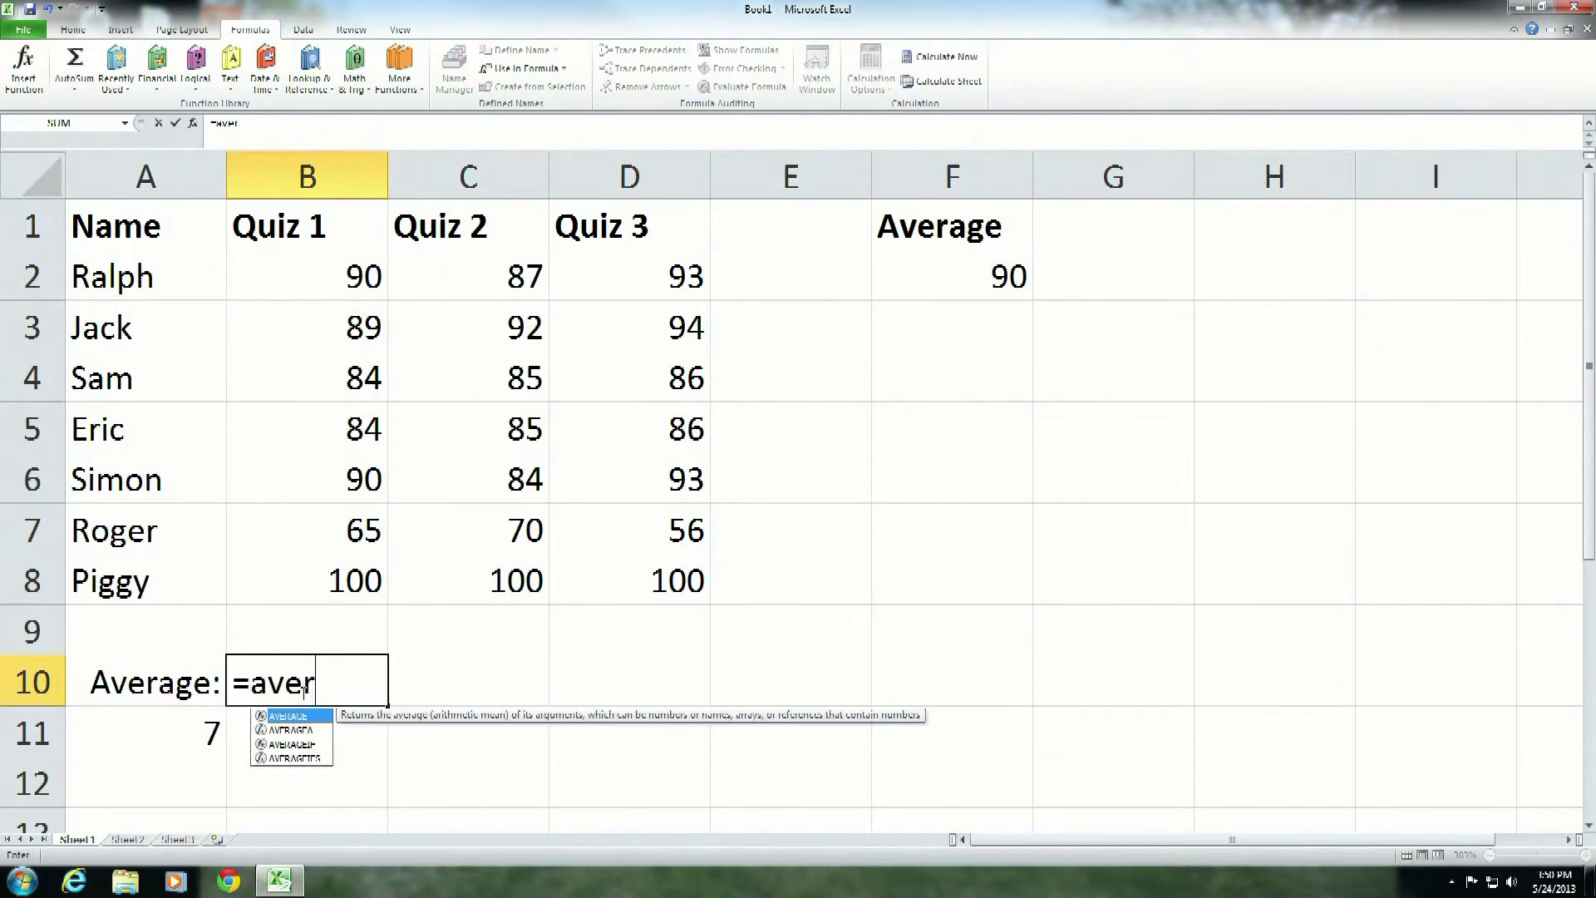
{"action": "type", "text": "age(qu"}
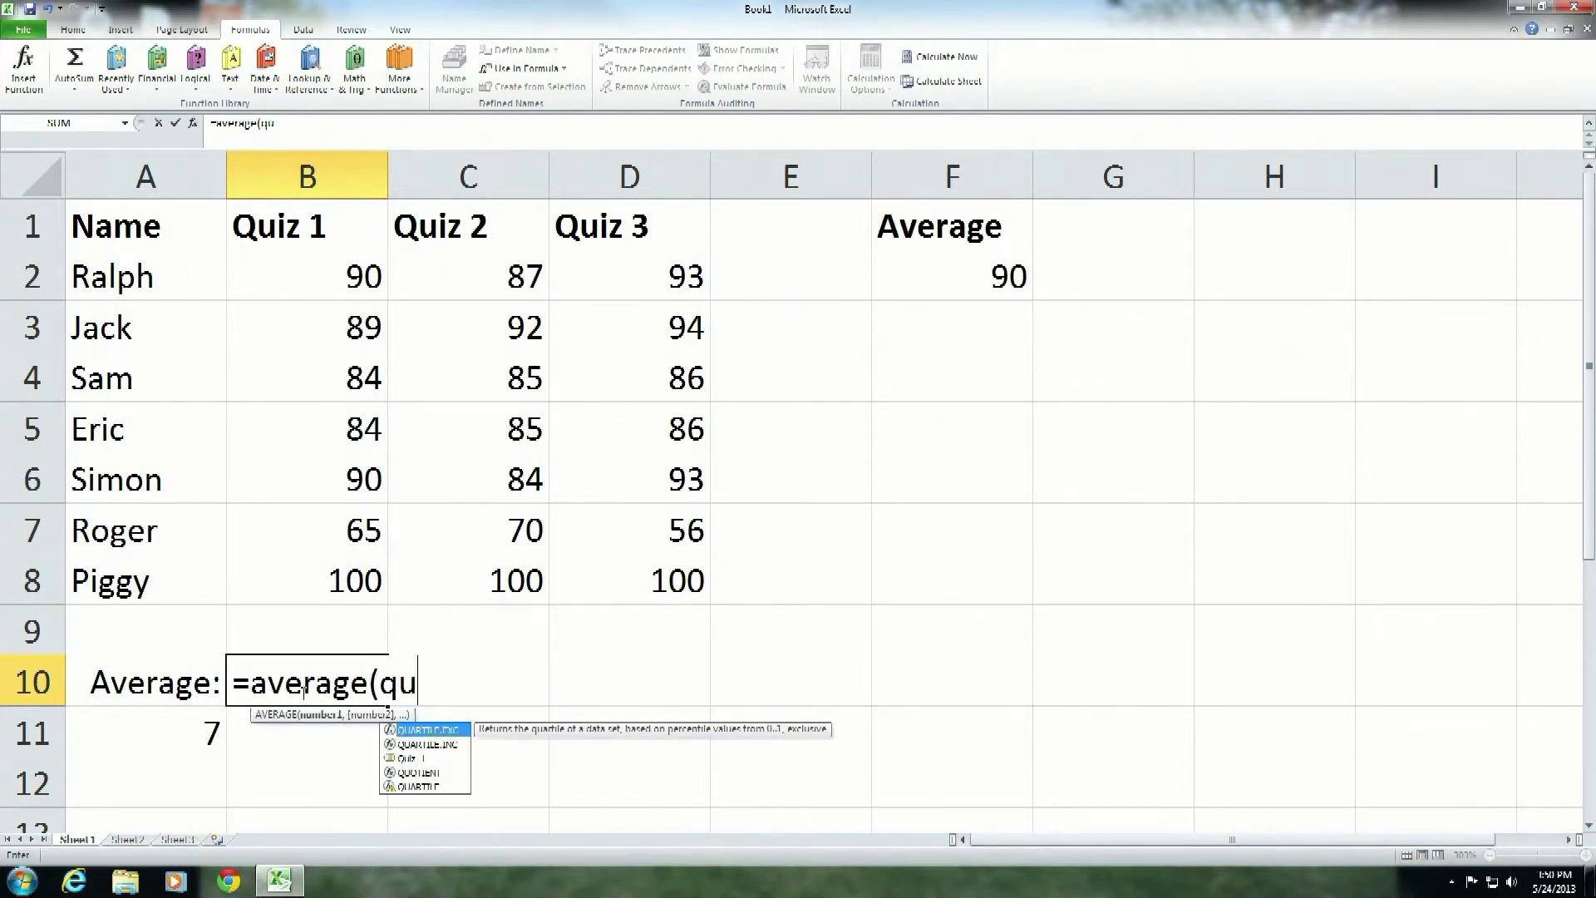
{"action": "type", "text": "iz_"}
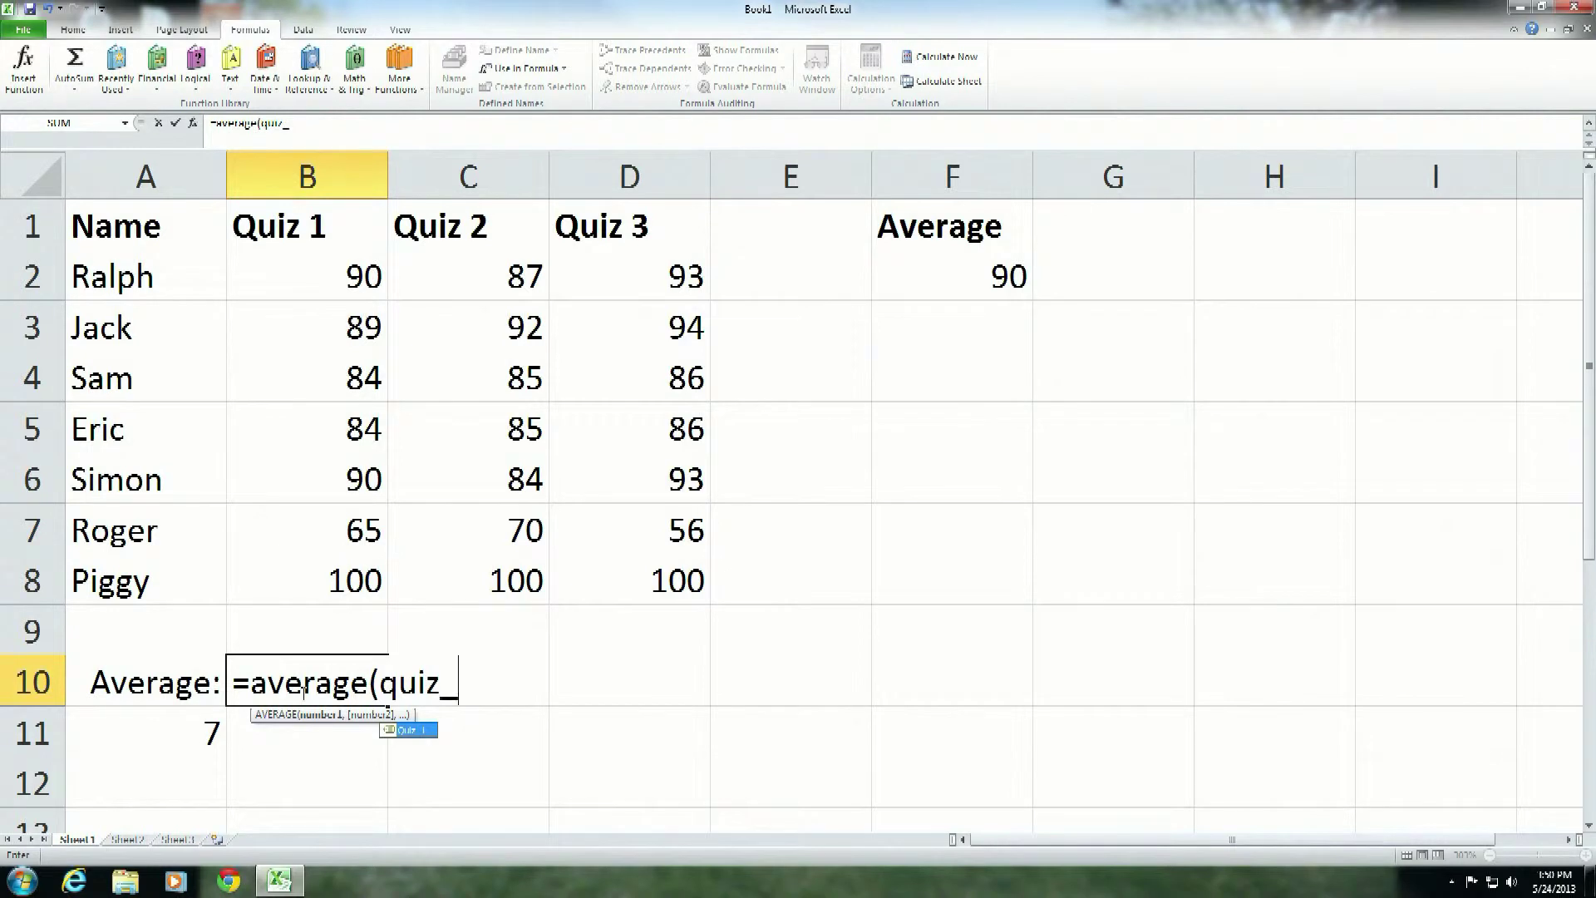
{"action": "type", "text": "1"}
{"action": "key", "text": "Return"}
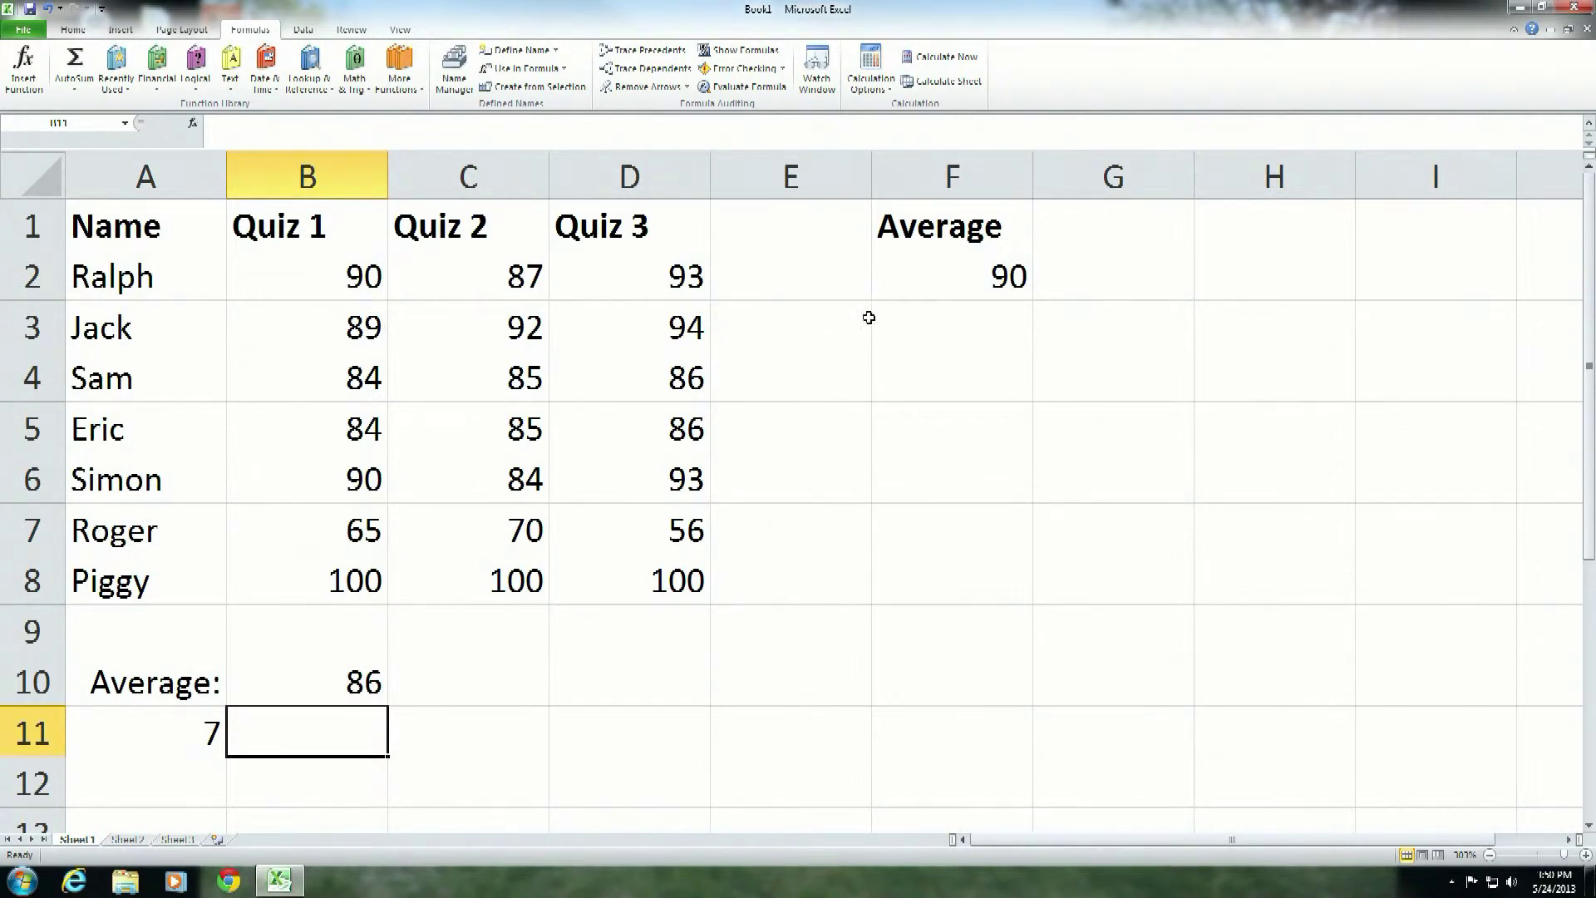
{"action": "left_click", "coordinate": [454, 326]}
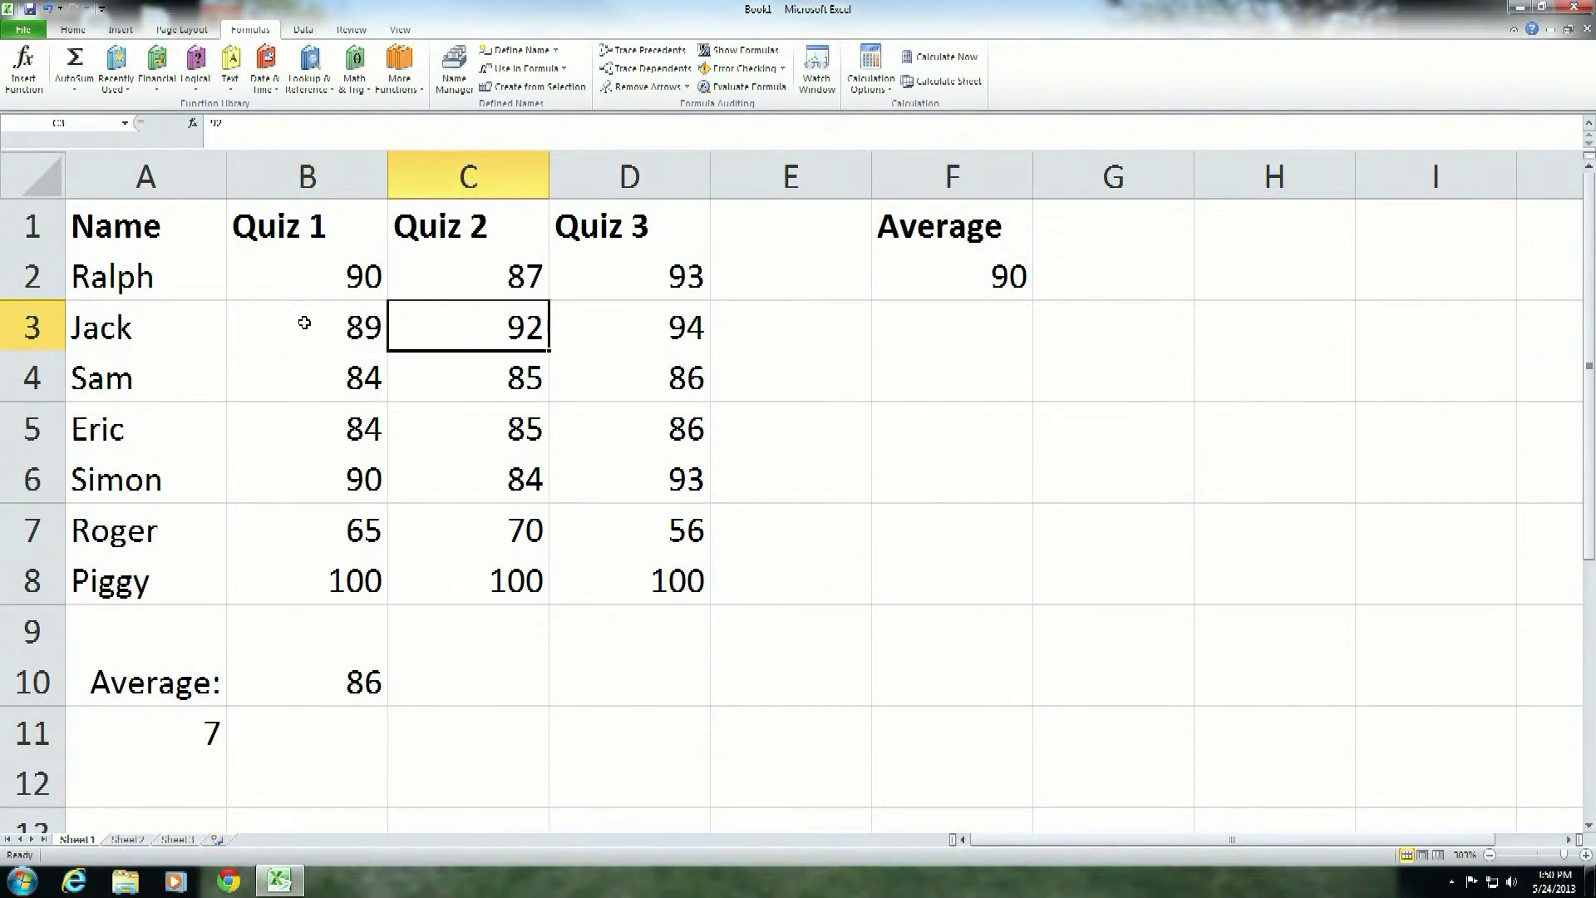
Name Jack's scores B3:D3 'Jack' and Sam's scores B4:D4 'Sam'.
{"action": "left_click_drag", "start_coordinate": [304, 323], "coordinate": [591, 315]}
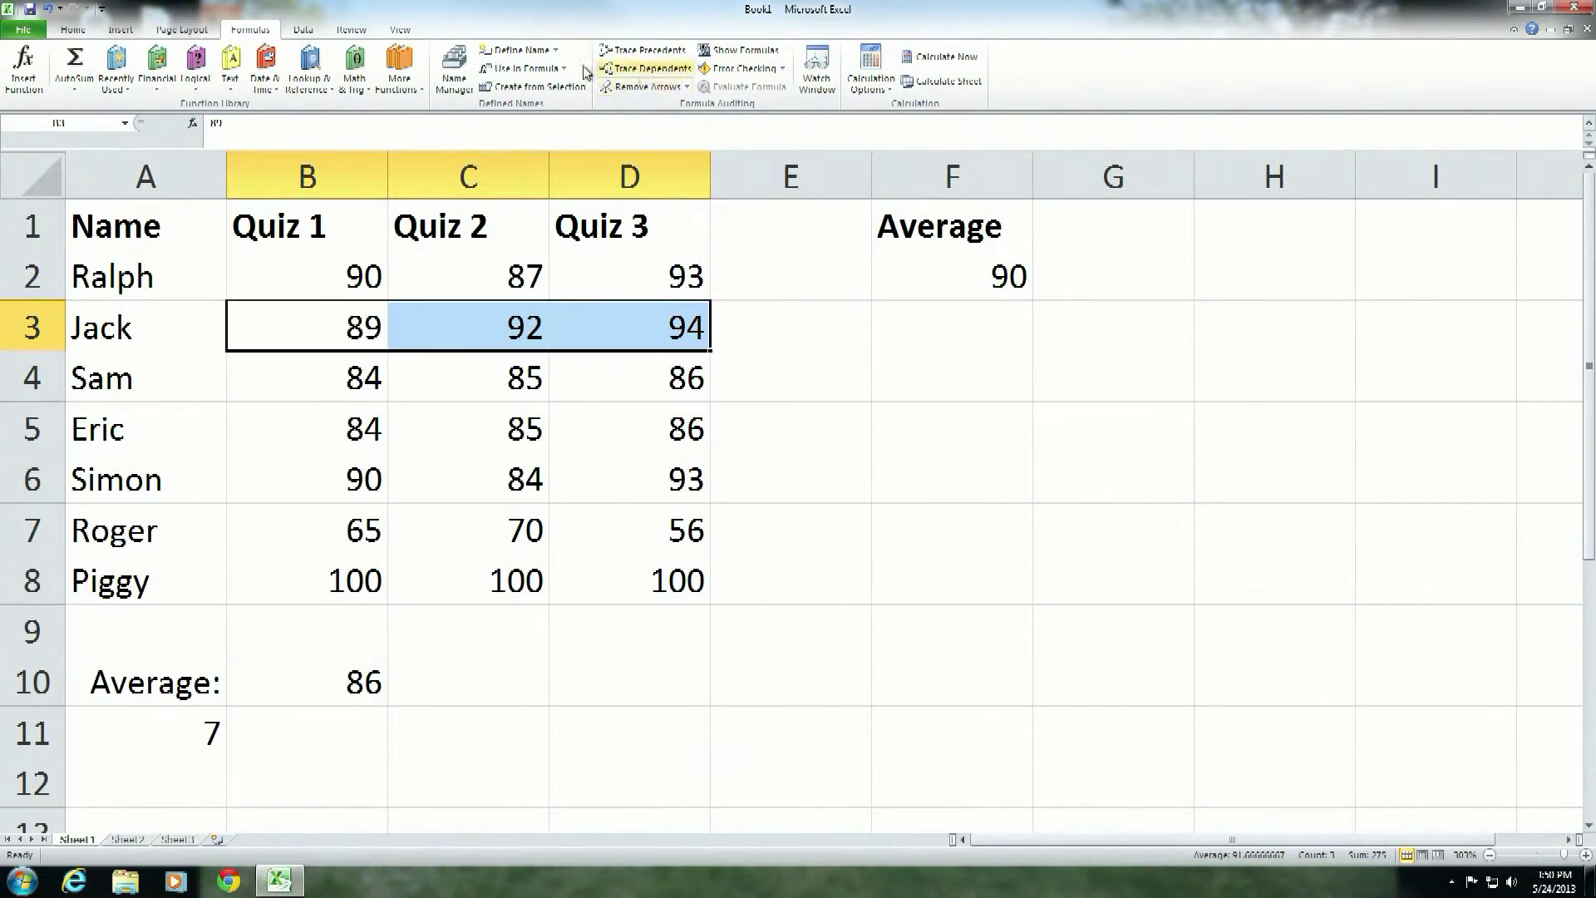
{"action": "left_click", "coordinate": [509, 52]}
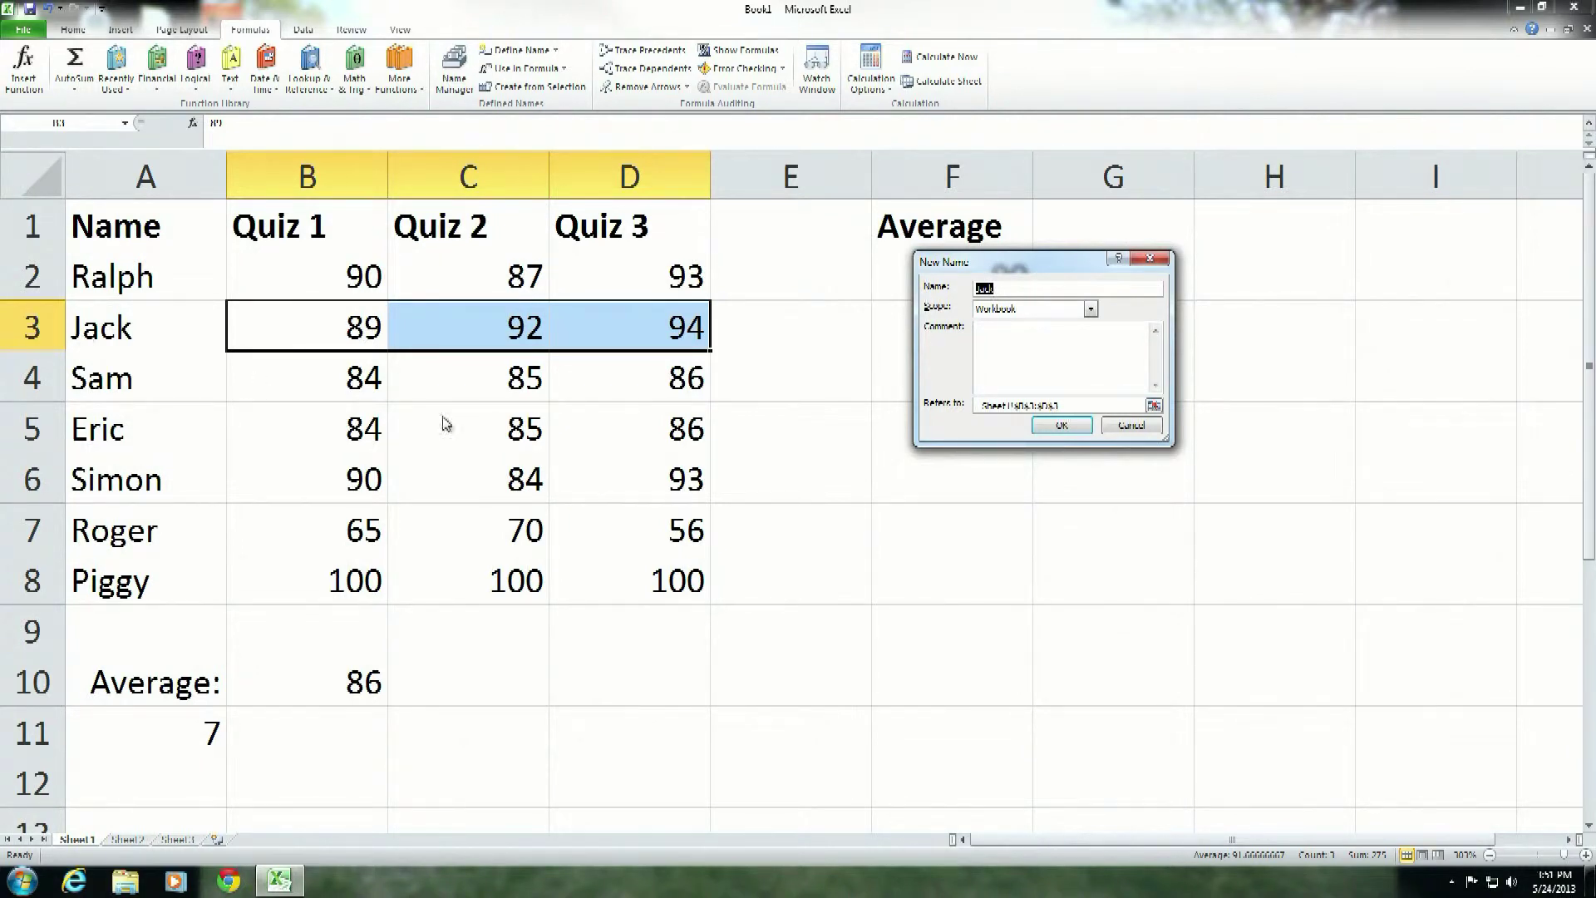
{"action": "left_click", "coordinate": [1062, 425]}
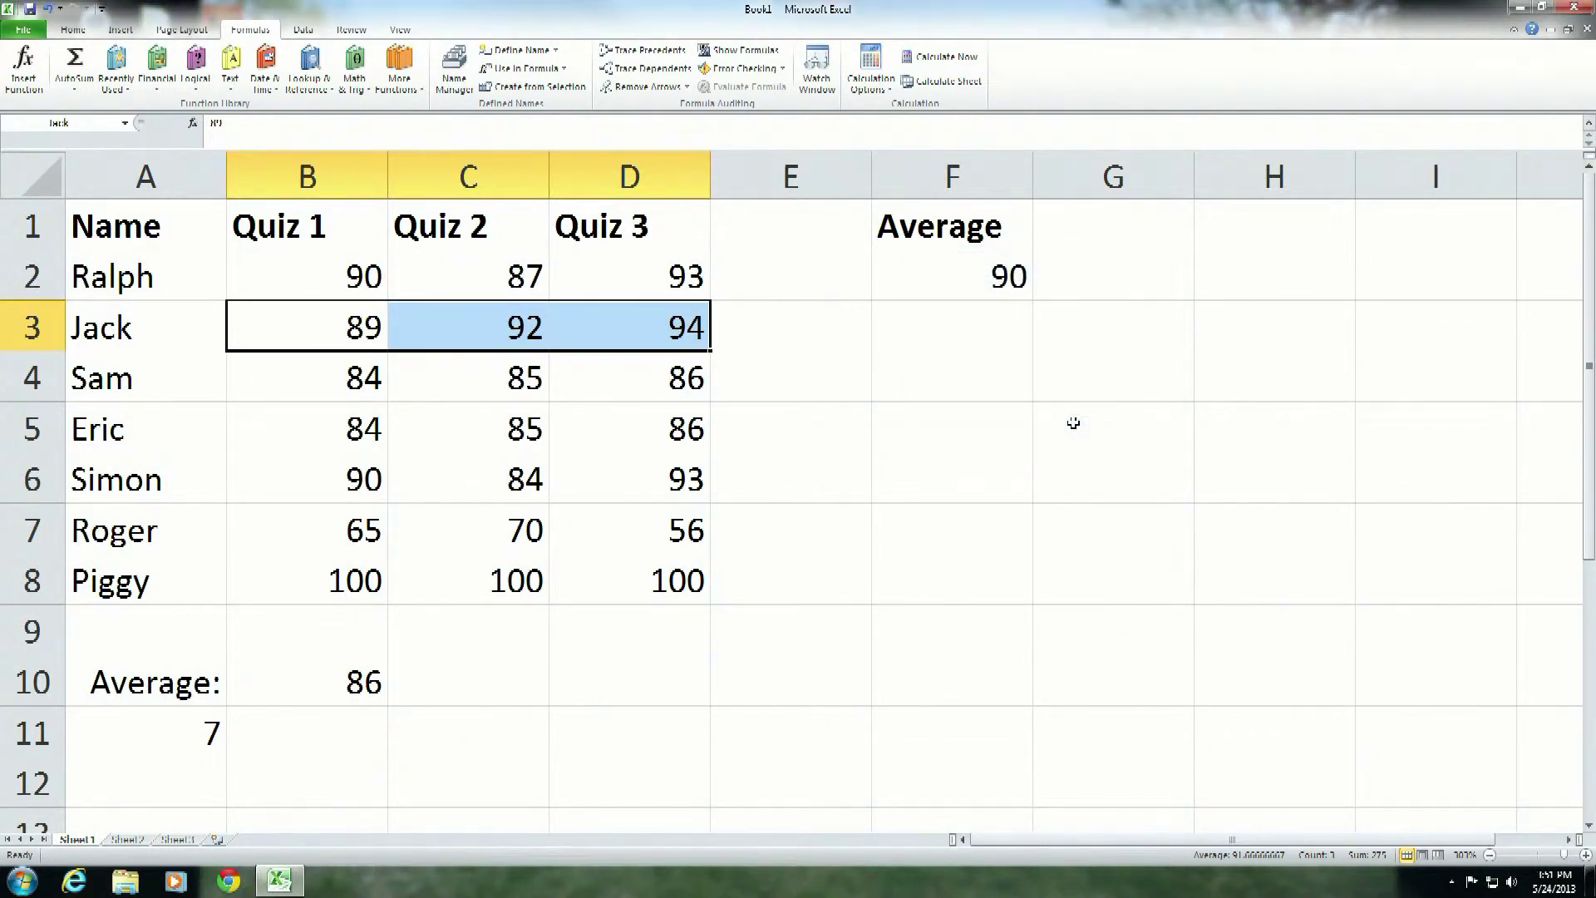
{"action": "left_click_drag", "start_coordinate": [313, 371], "coordinate": [616, 377]}
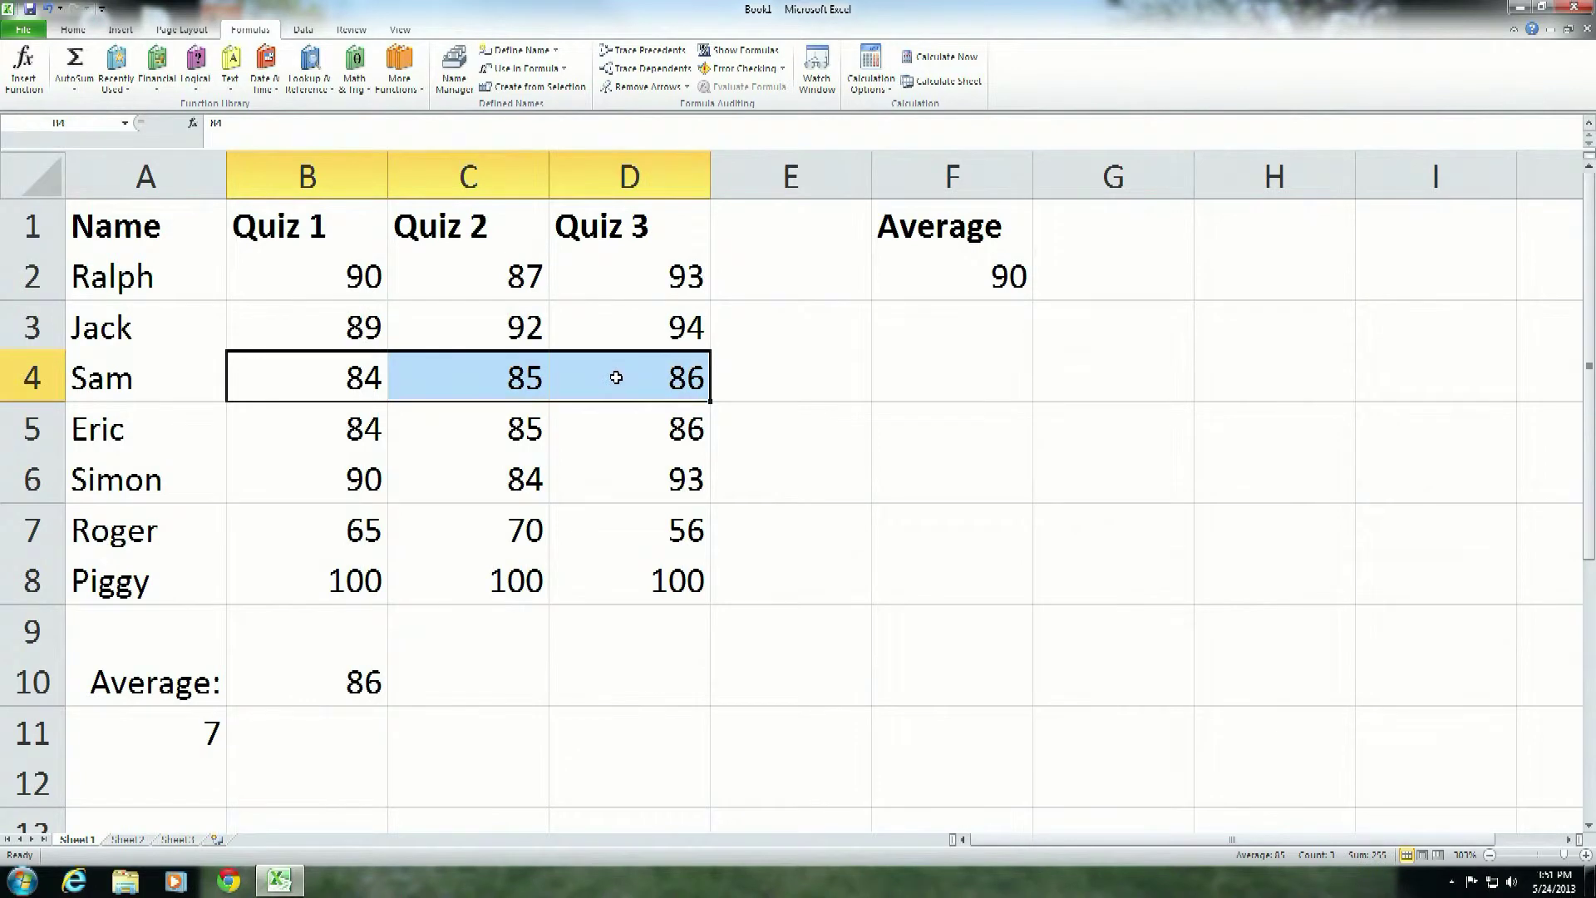
{"action": "left_click", "coordinate": [516, 50]}
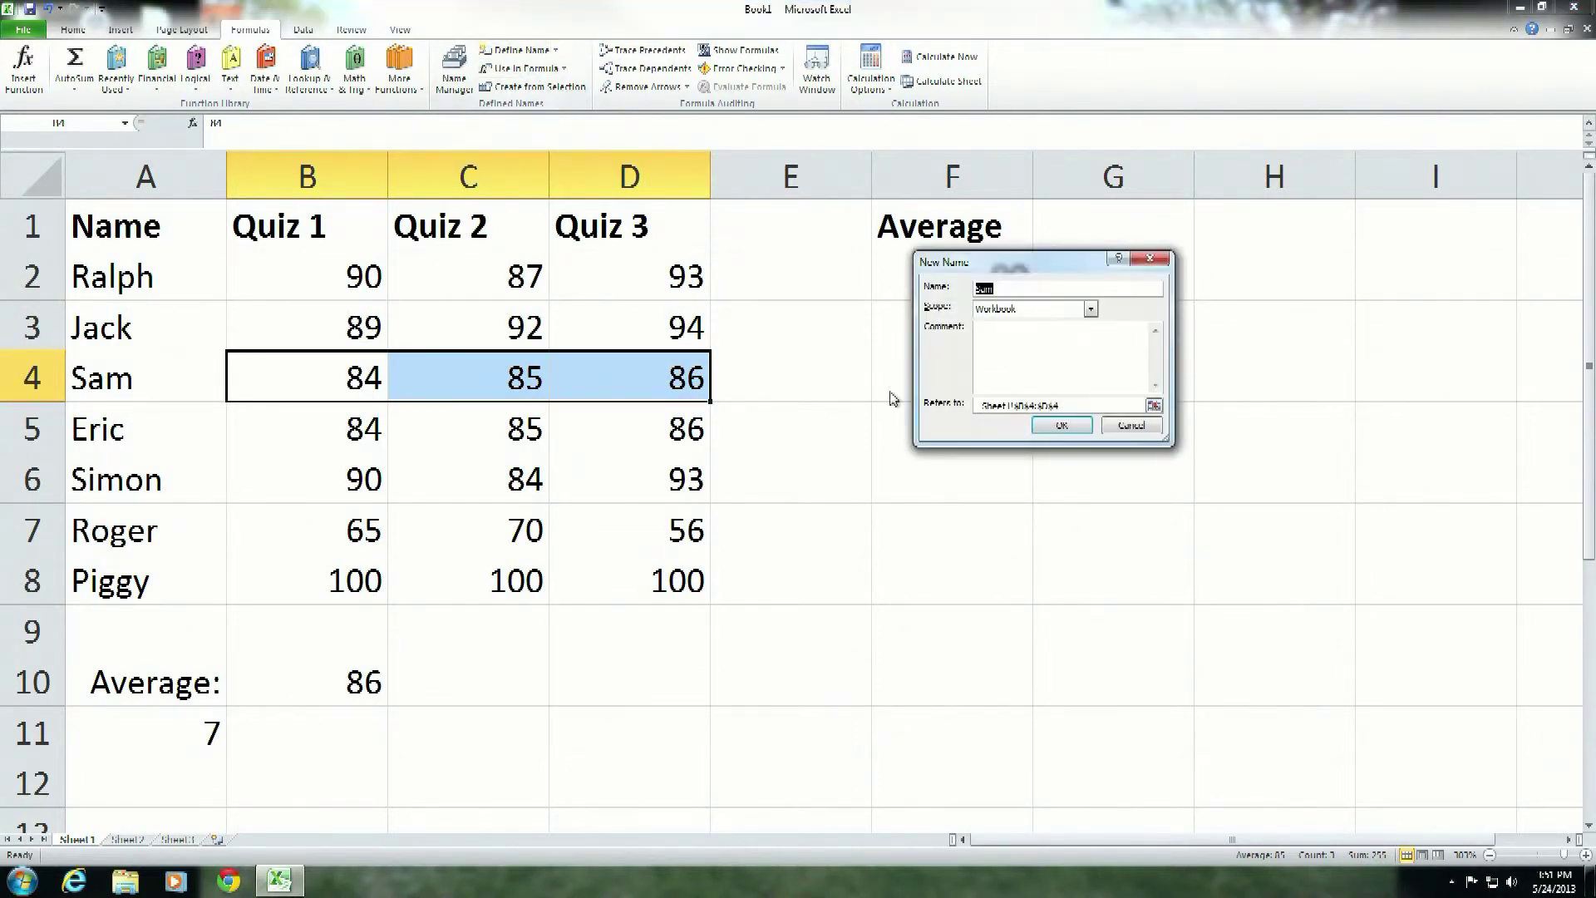
{"action": "left_click", "coordinate": [1061, 426]}
Name the Quiz 2 scores C2:C8 Quiz_2 and the Quiz 3 scores D2:D8 Quiz_3.
{"action": "left_click_drag", "start_coordinate": [514, 266], "coordinate": [483, 586]}
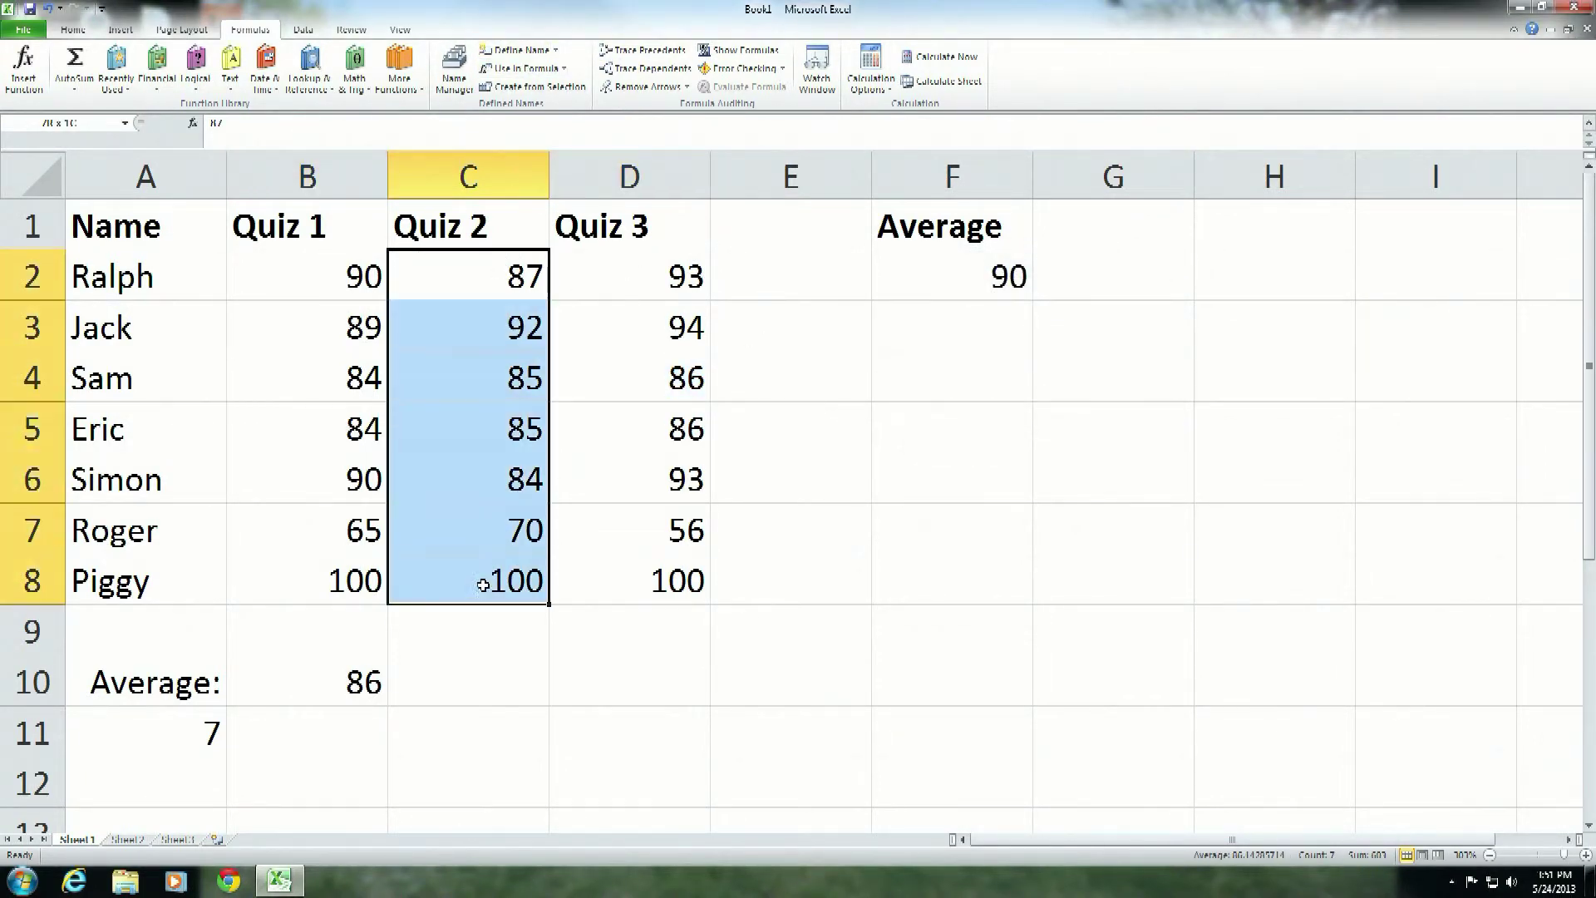
{"action": "left_click", "coordinate": [522, 53]}
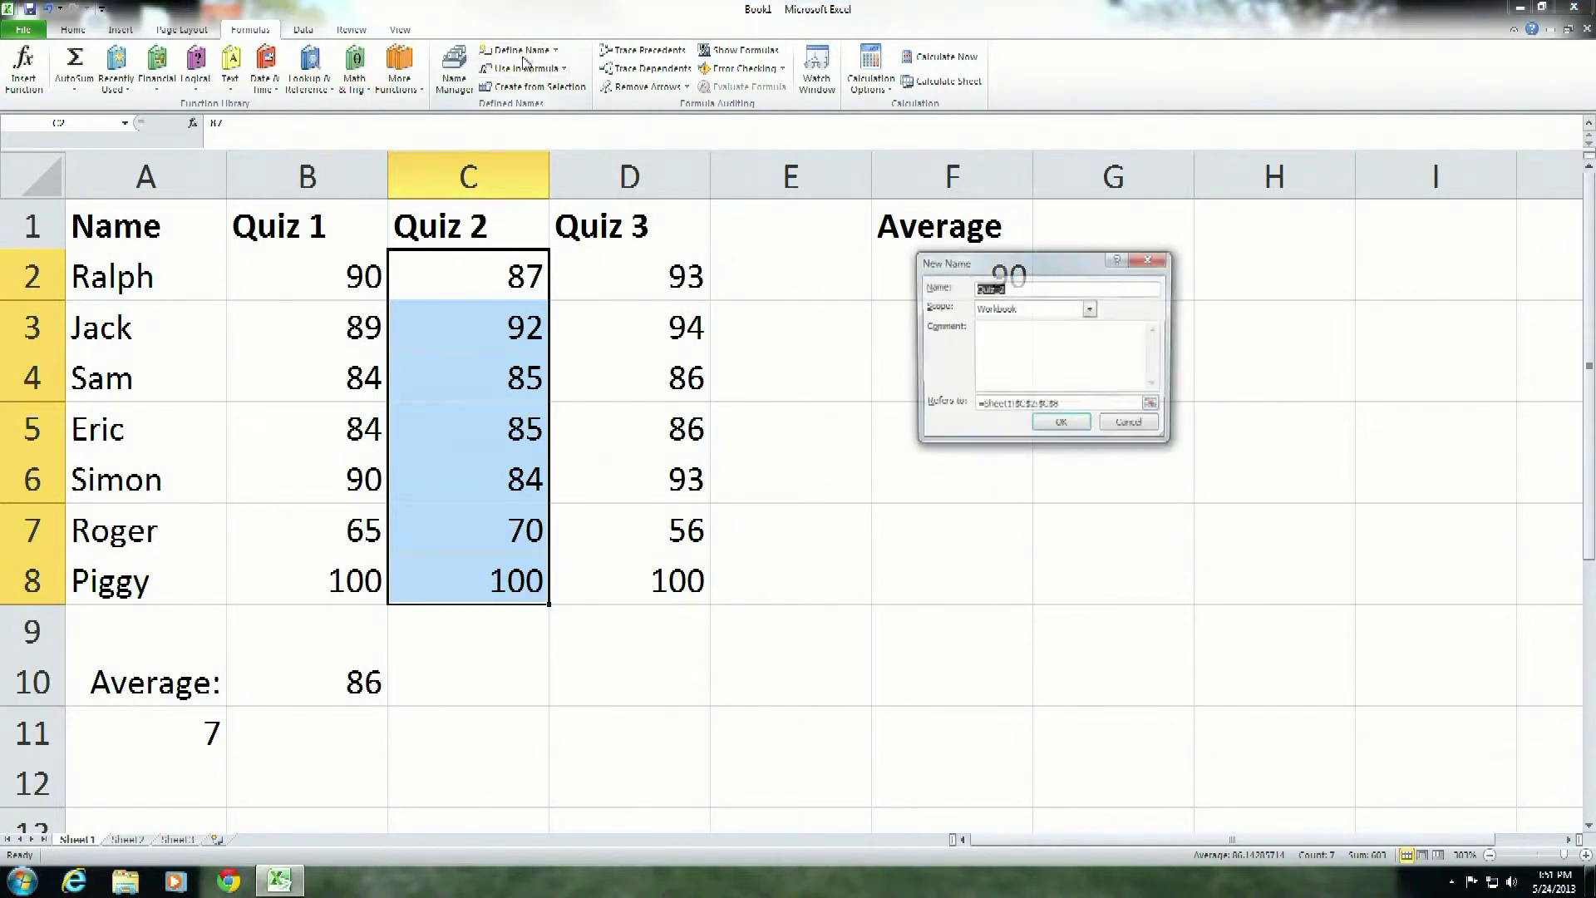
{"action": "left_click", "coordinate": [1062, 426]}
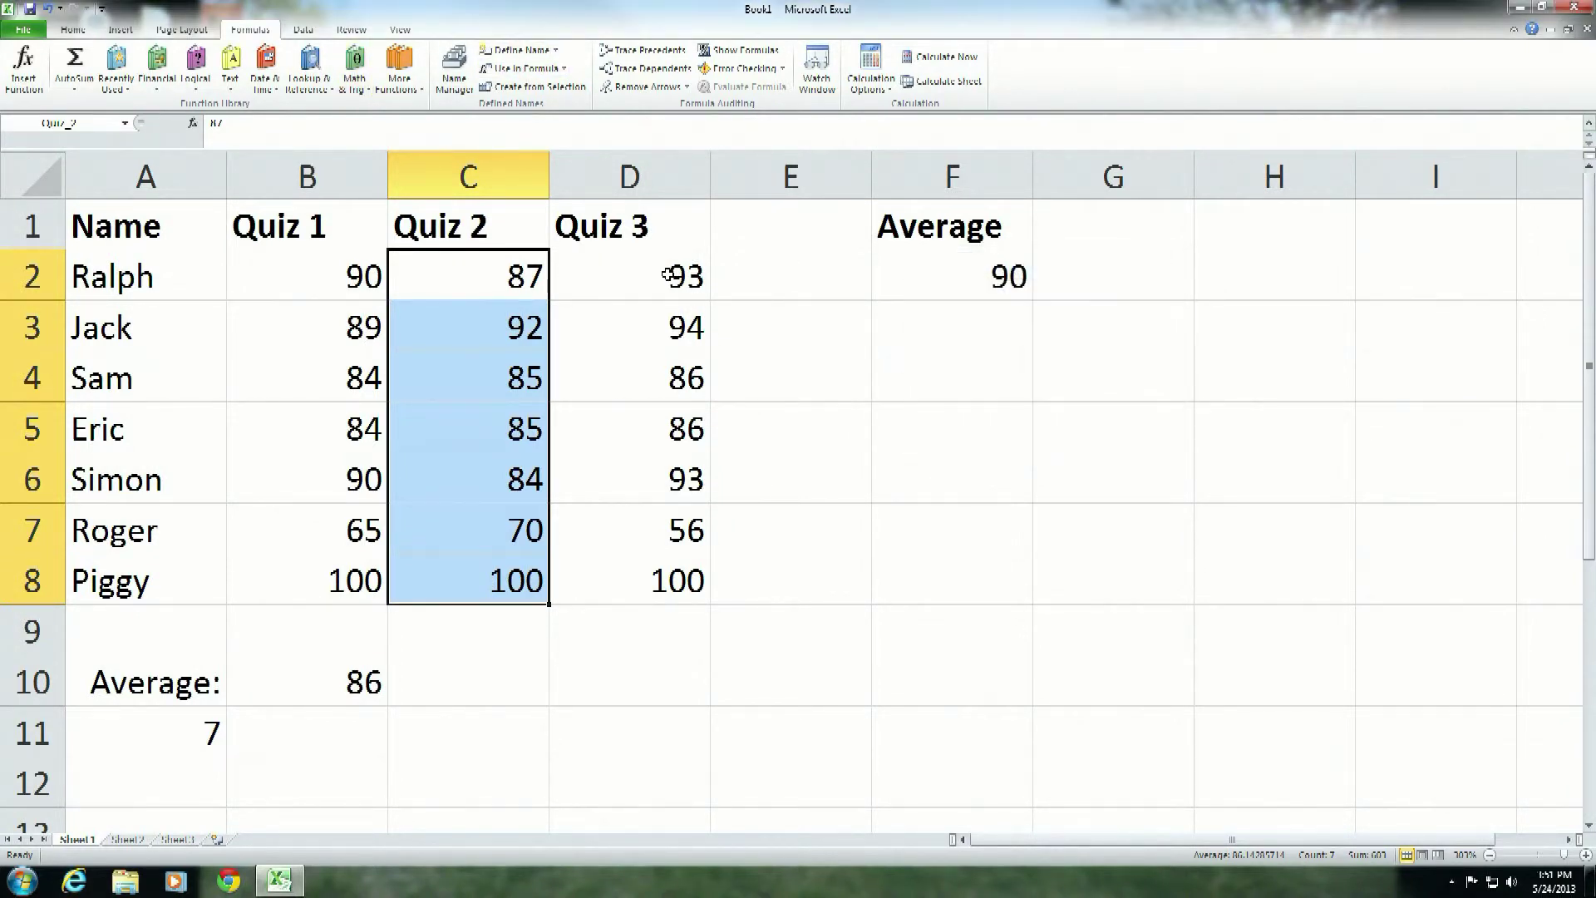
{"action": "left_click_drag", "start_coordinate": [665, 274], "coordinate": [647, 572]}
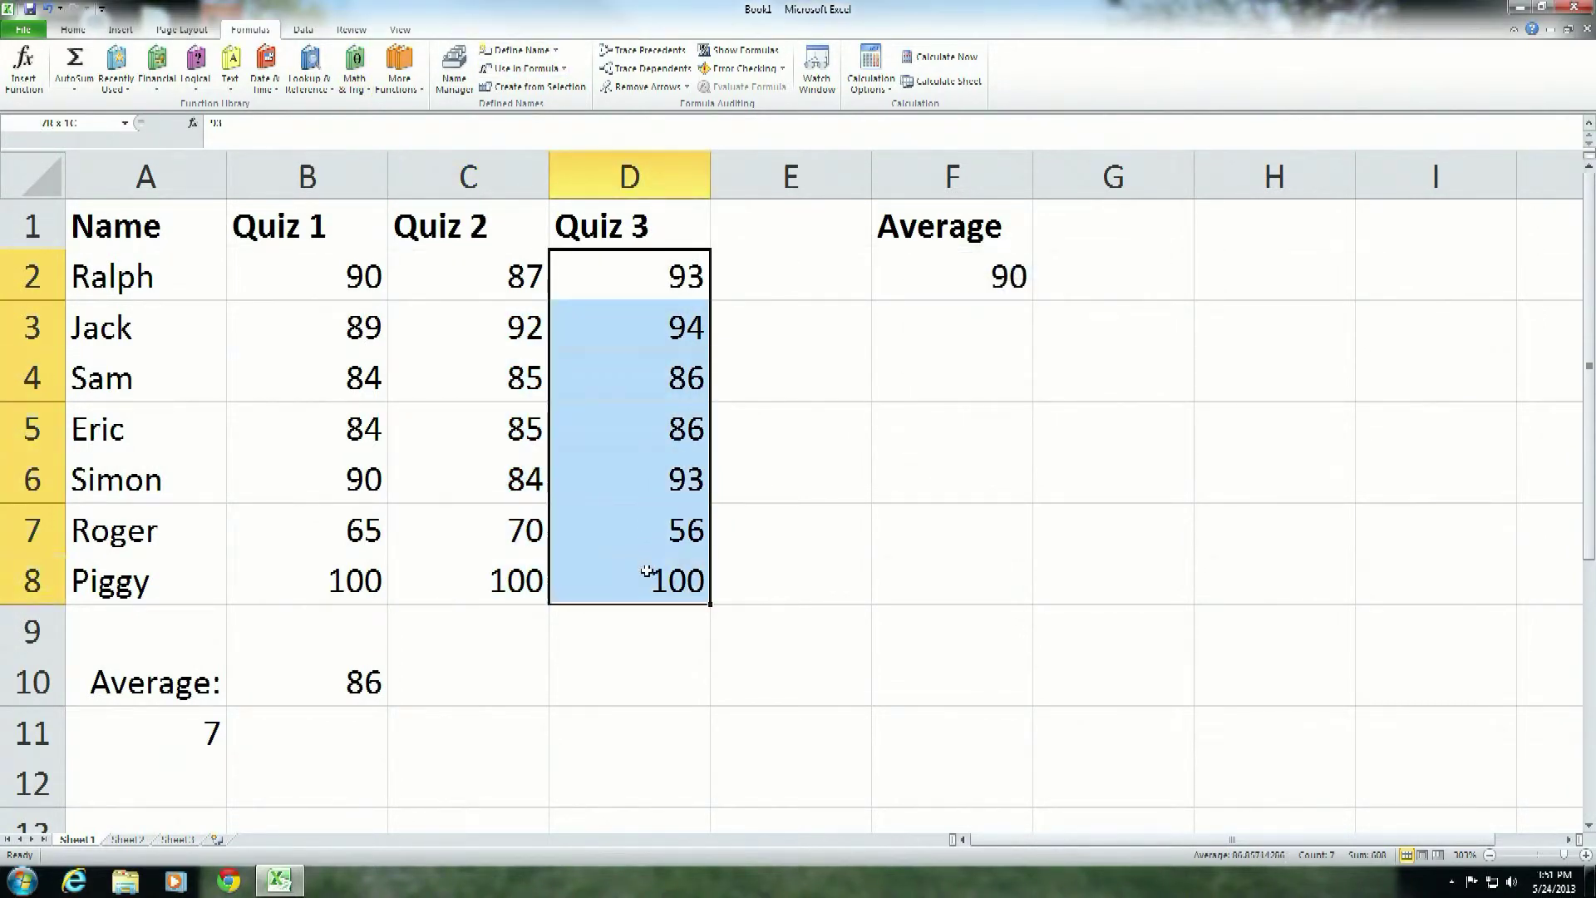
{"action": "left_click", "coordinate": [521, 51]}
{"action": "left_click", "coordinate": [1062, 426]}
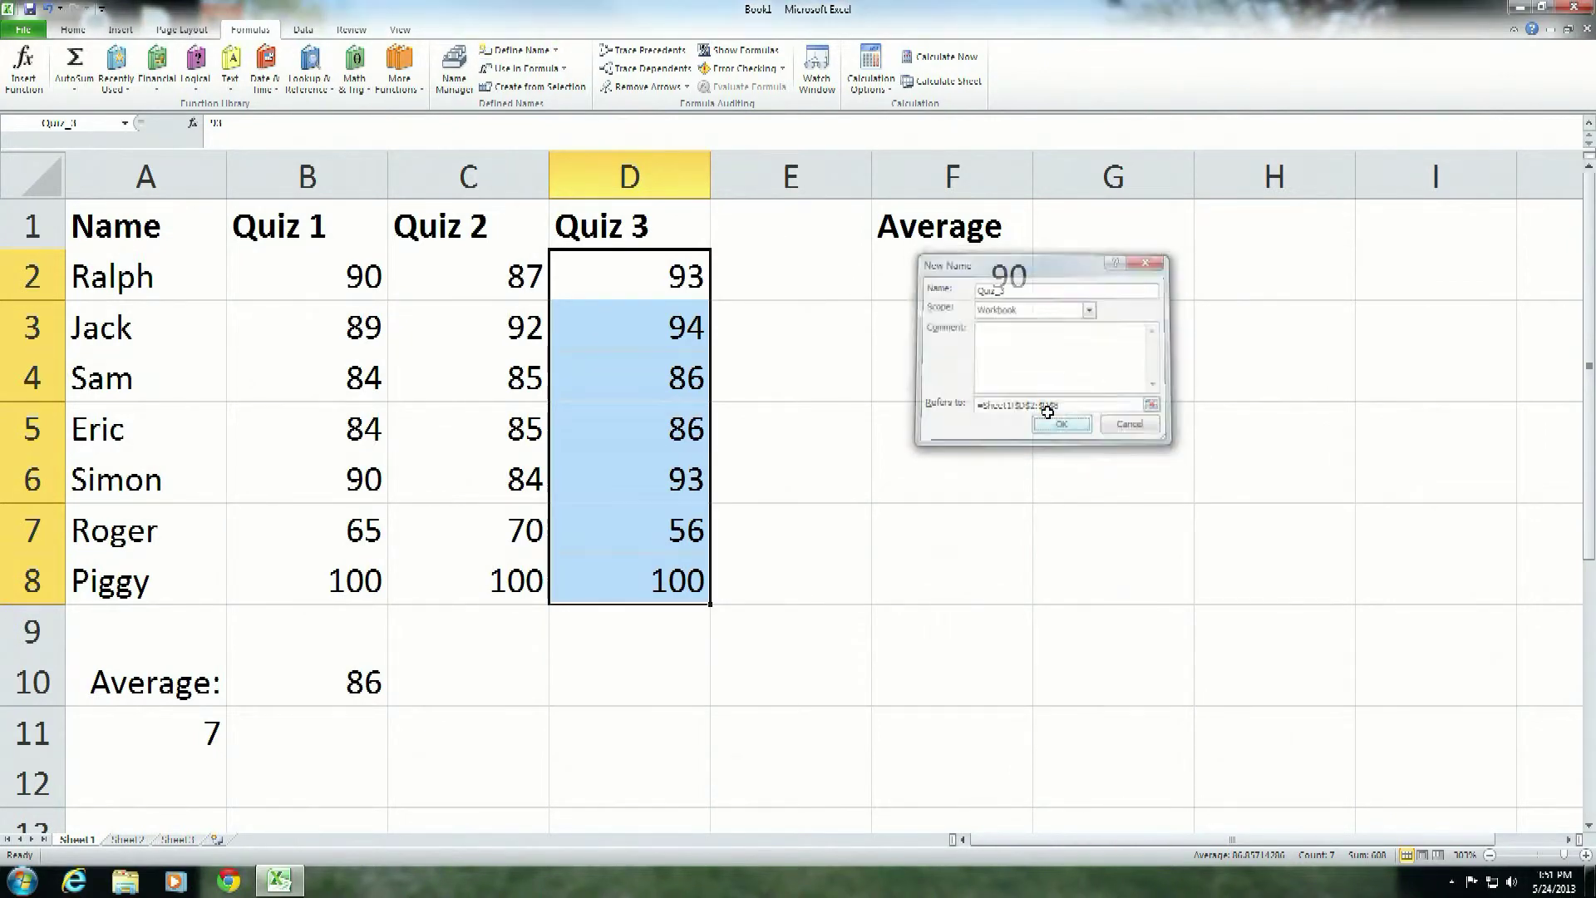
{"action": "left_click", "coordinate": [967, 333]}
Enter =AVERAGE(Jack) in F3, giving 91.66667, and name Piggy's scores B8:D8 'Eric'.
{"action": "type", "text": "="}
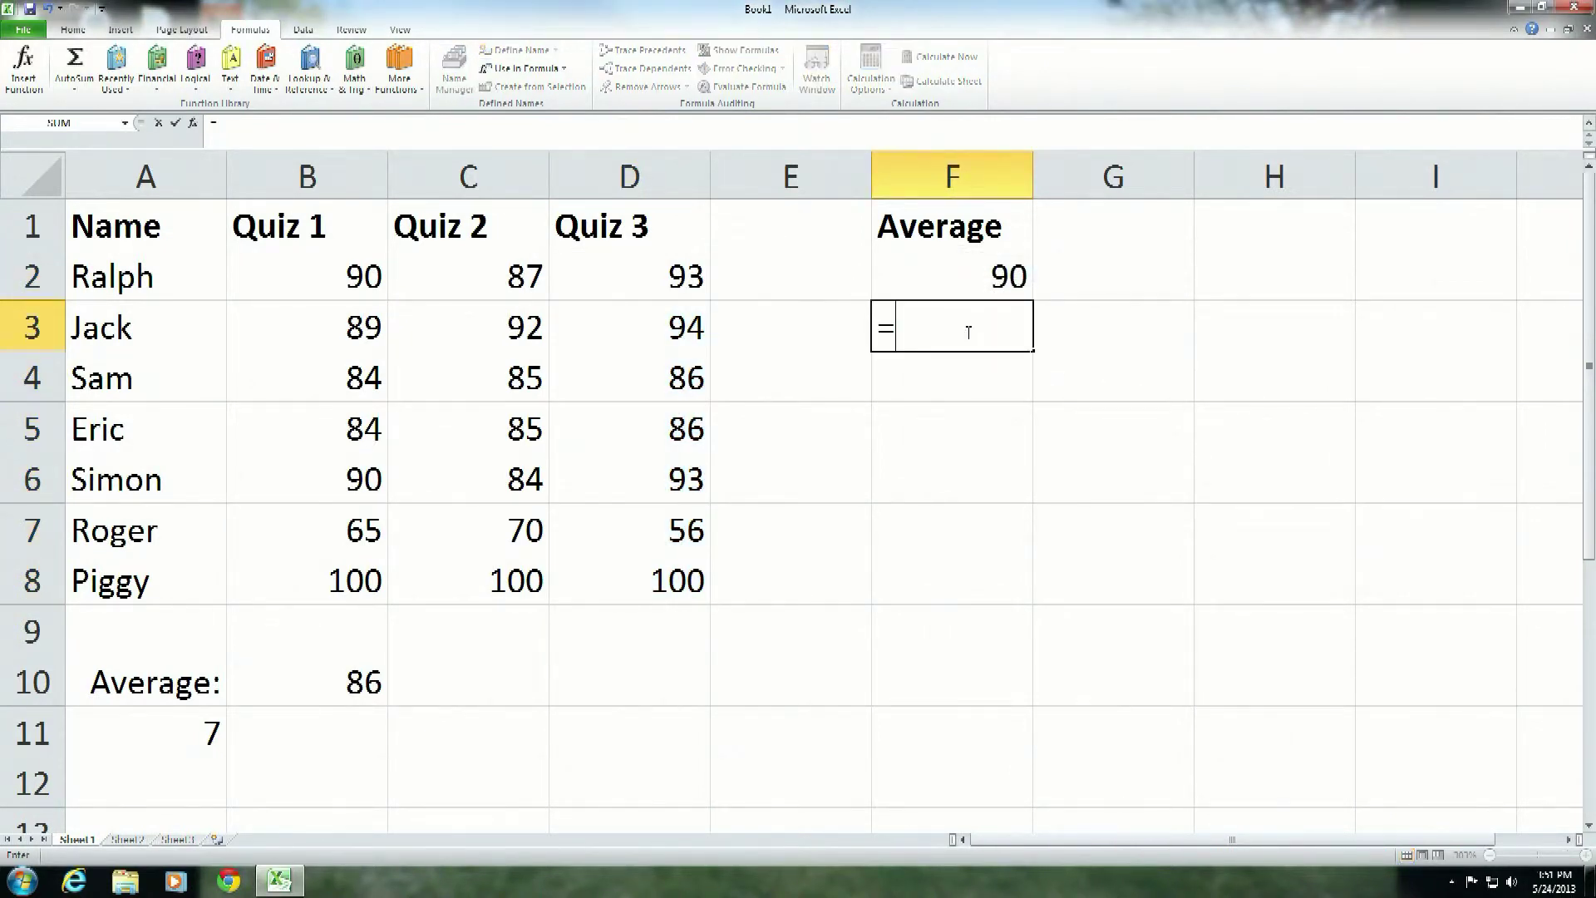
{"action": "type", "text": "average"}
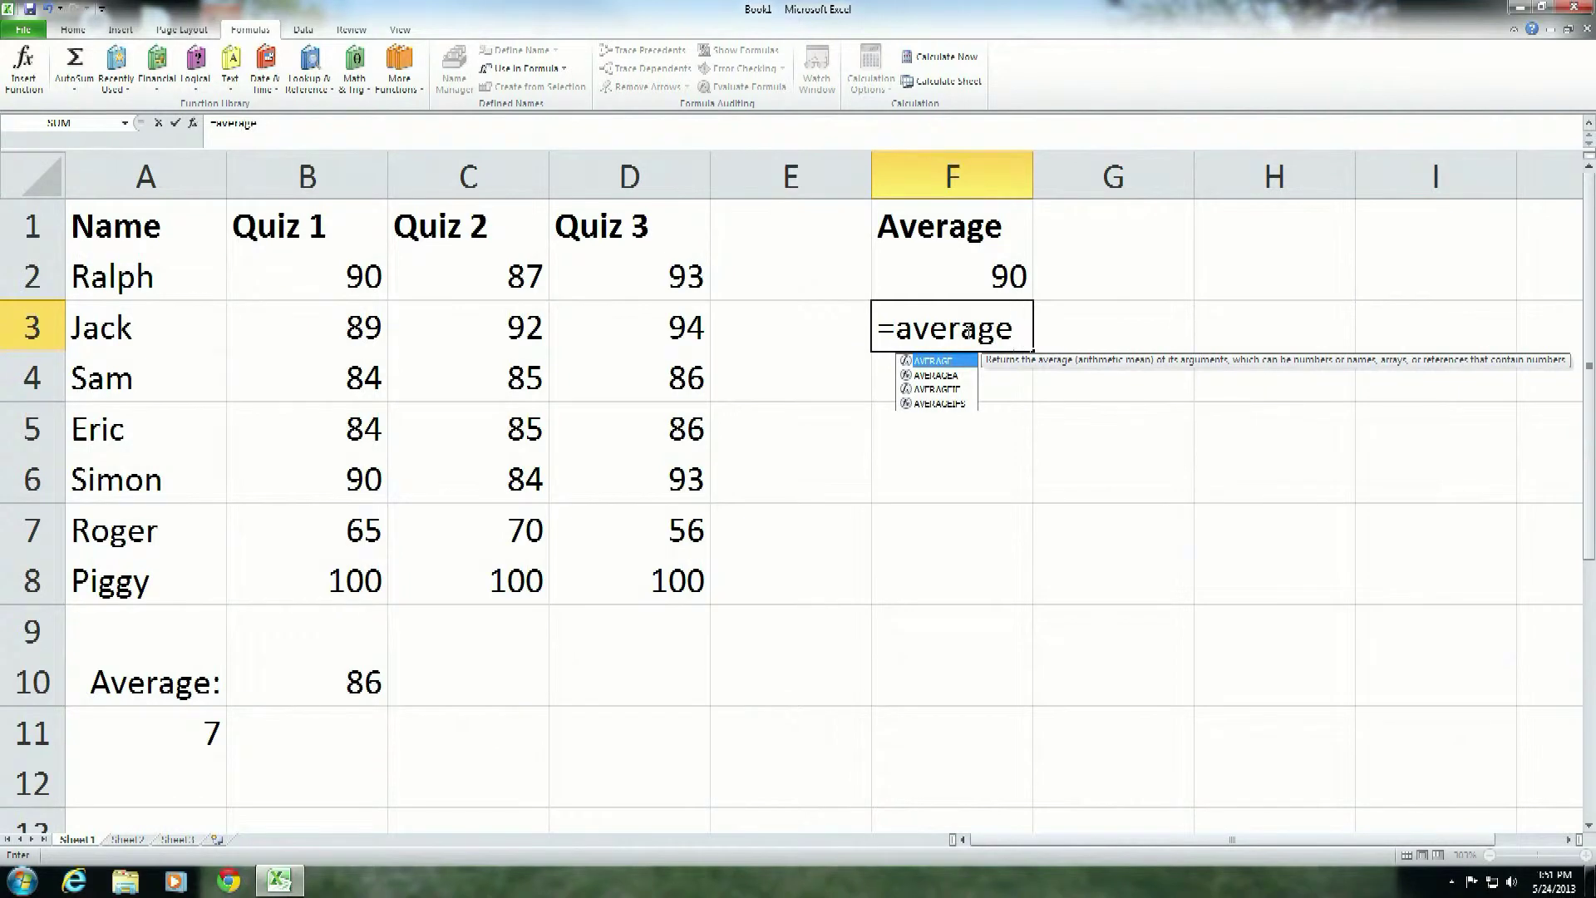
{"action": "type", "text": "(Jack)"}
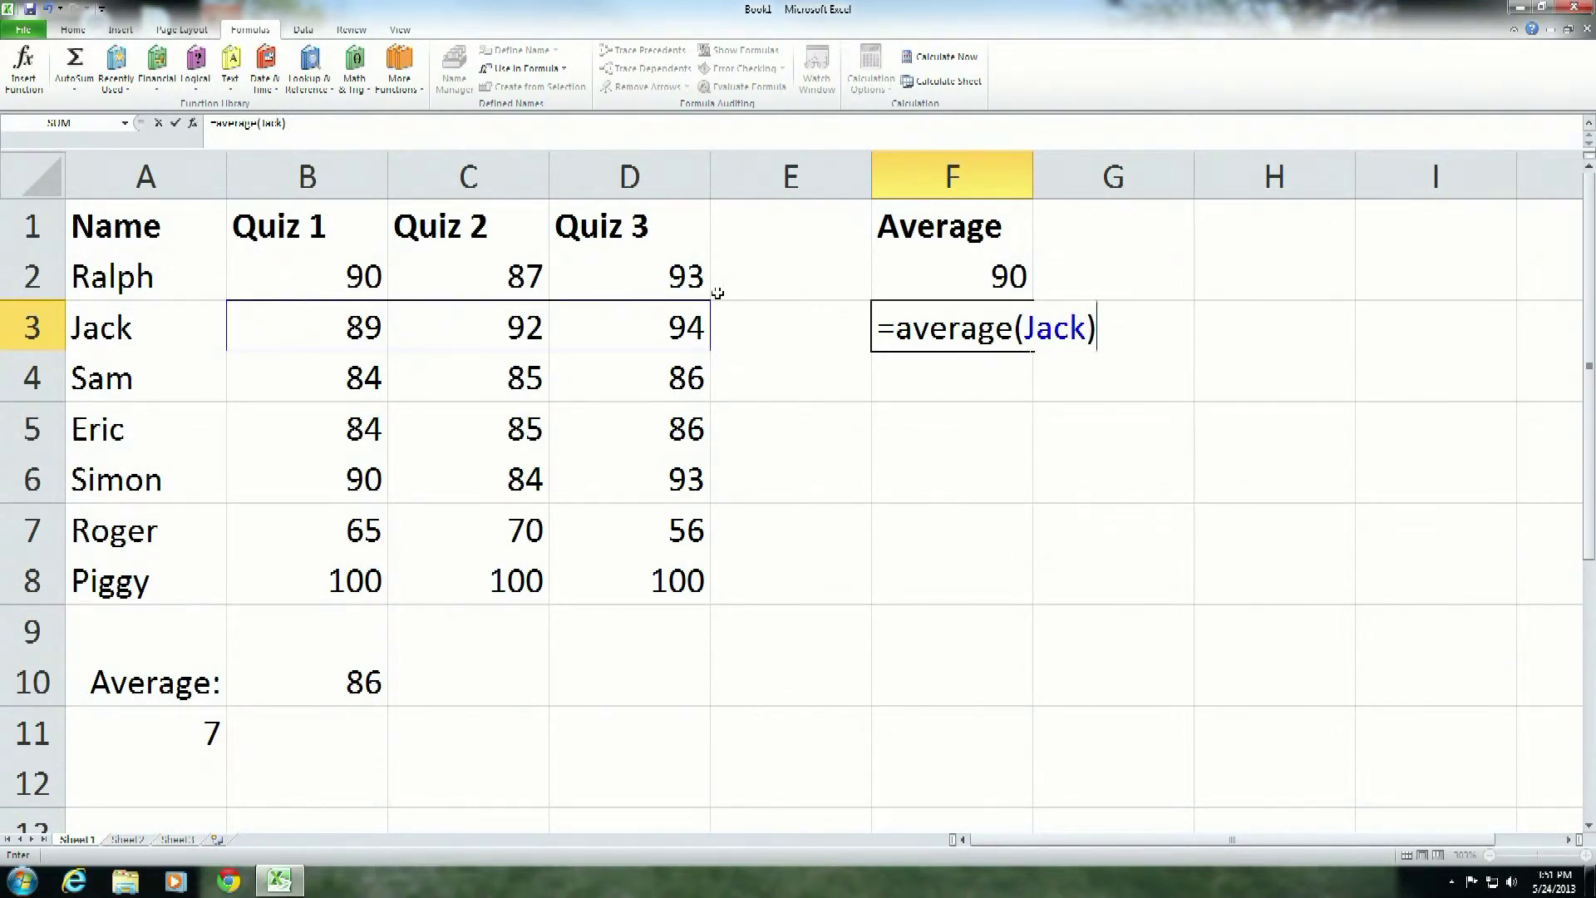
{"action": "key", "text": "Return"}
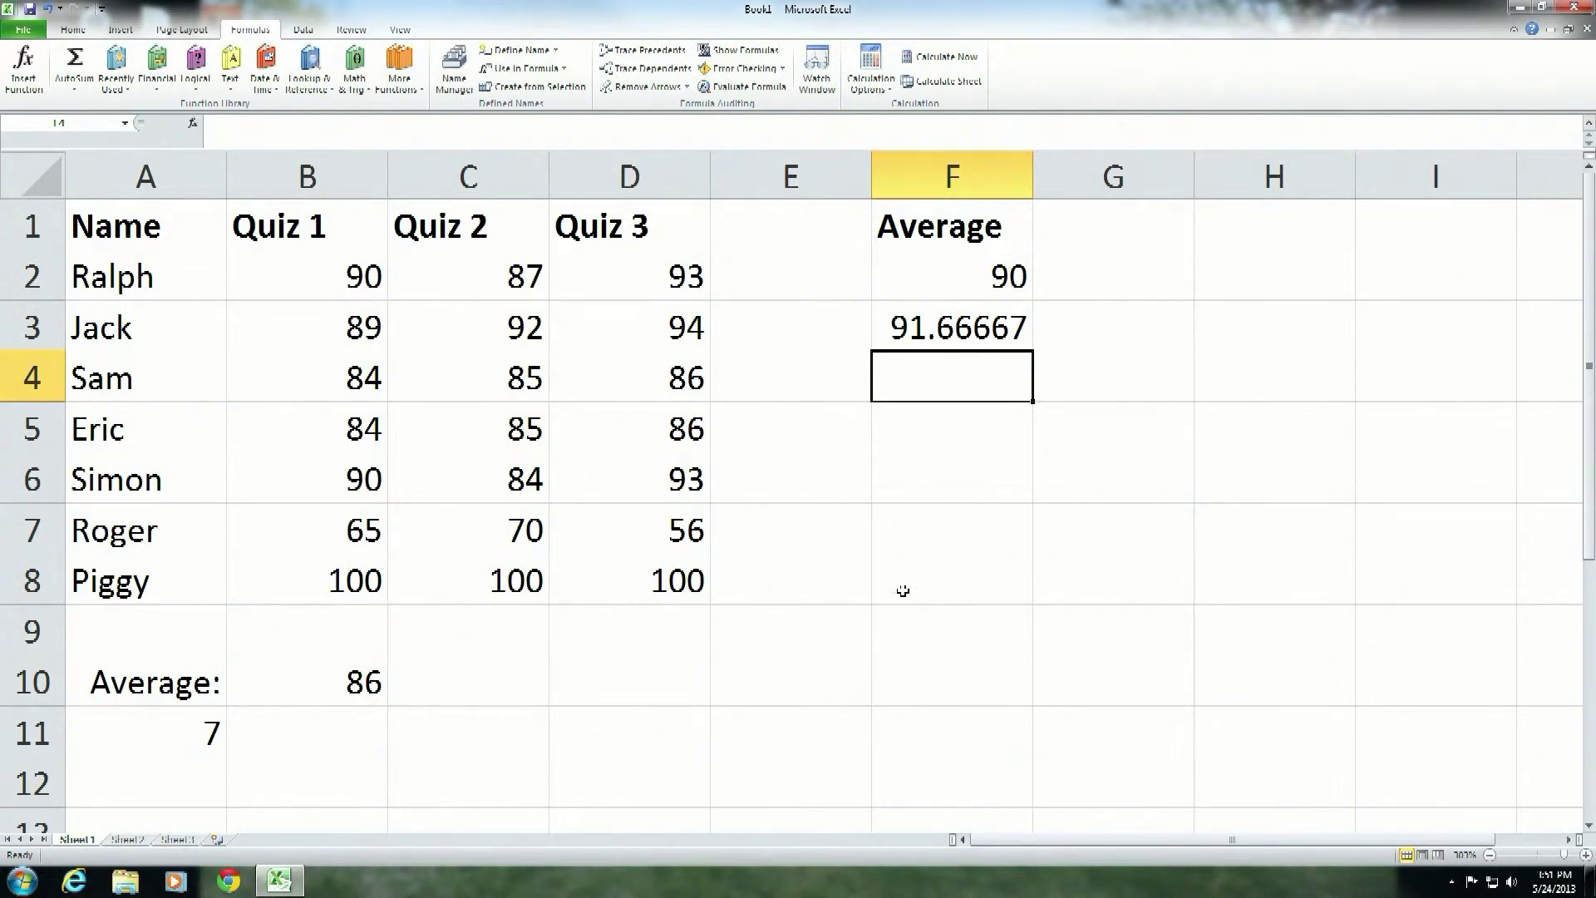
{"action": "left_click_drag", "start_coordinate": [310, 581], "coordinate": [588, 587]}
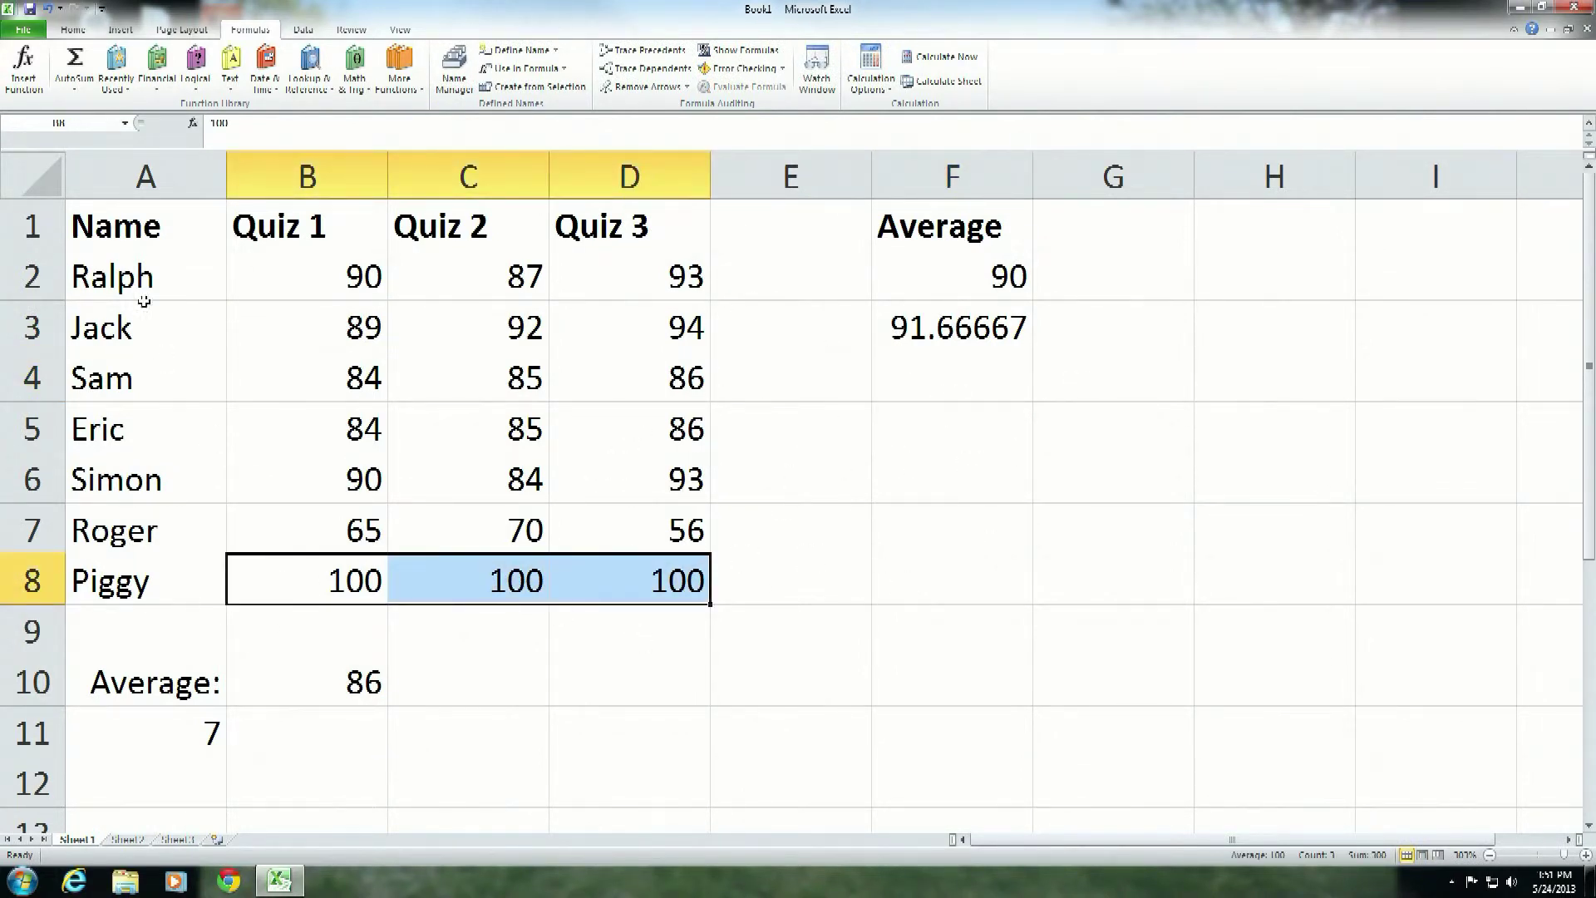
{"action": "left_click", "coordinate": [64, 125]}
{"action": "key", "text": "Return"}
{"action": "left_click", "coordinate": [967, 446]}
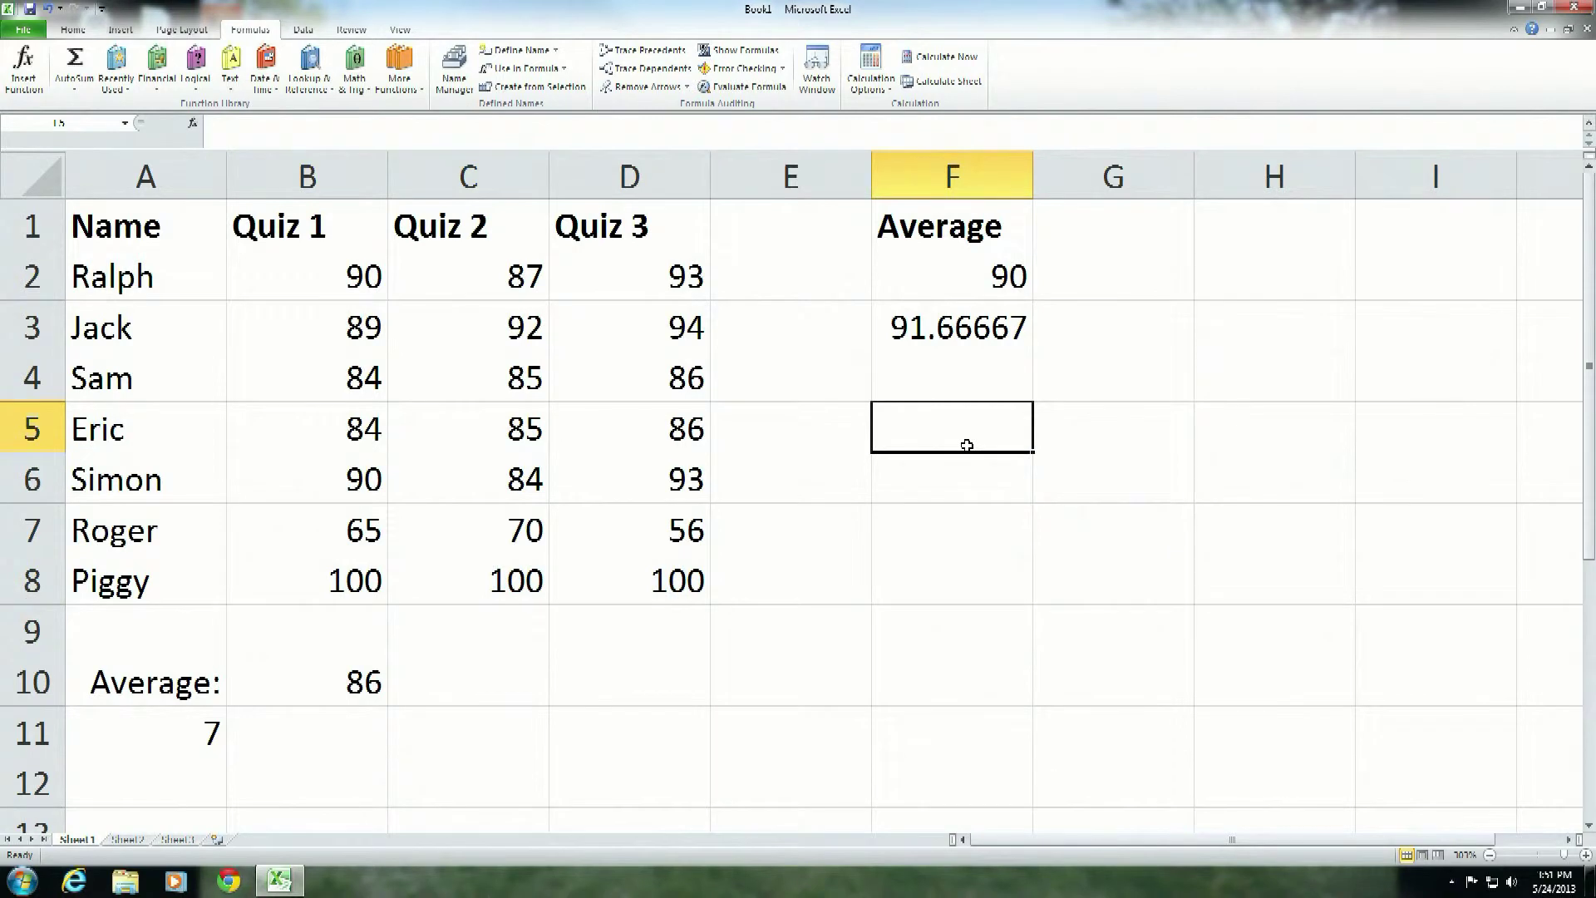
Enter =AVERAGE(Eric) in F5, showing 100, then recommit the formula unchanged.
{"action": "type", "text": "=avea"}
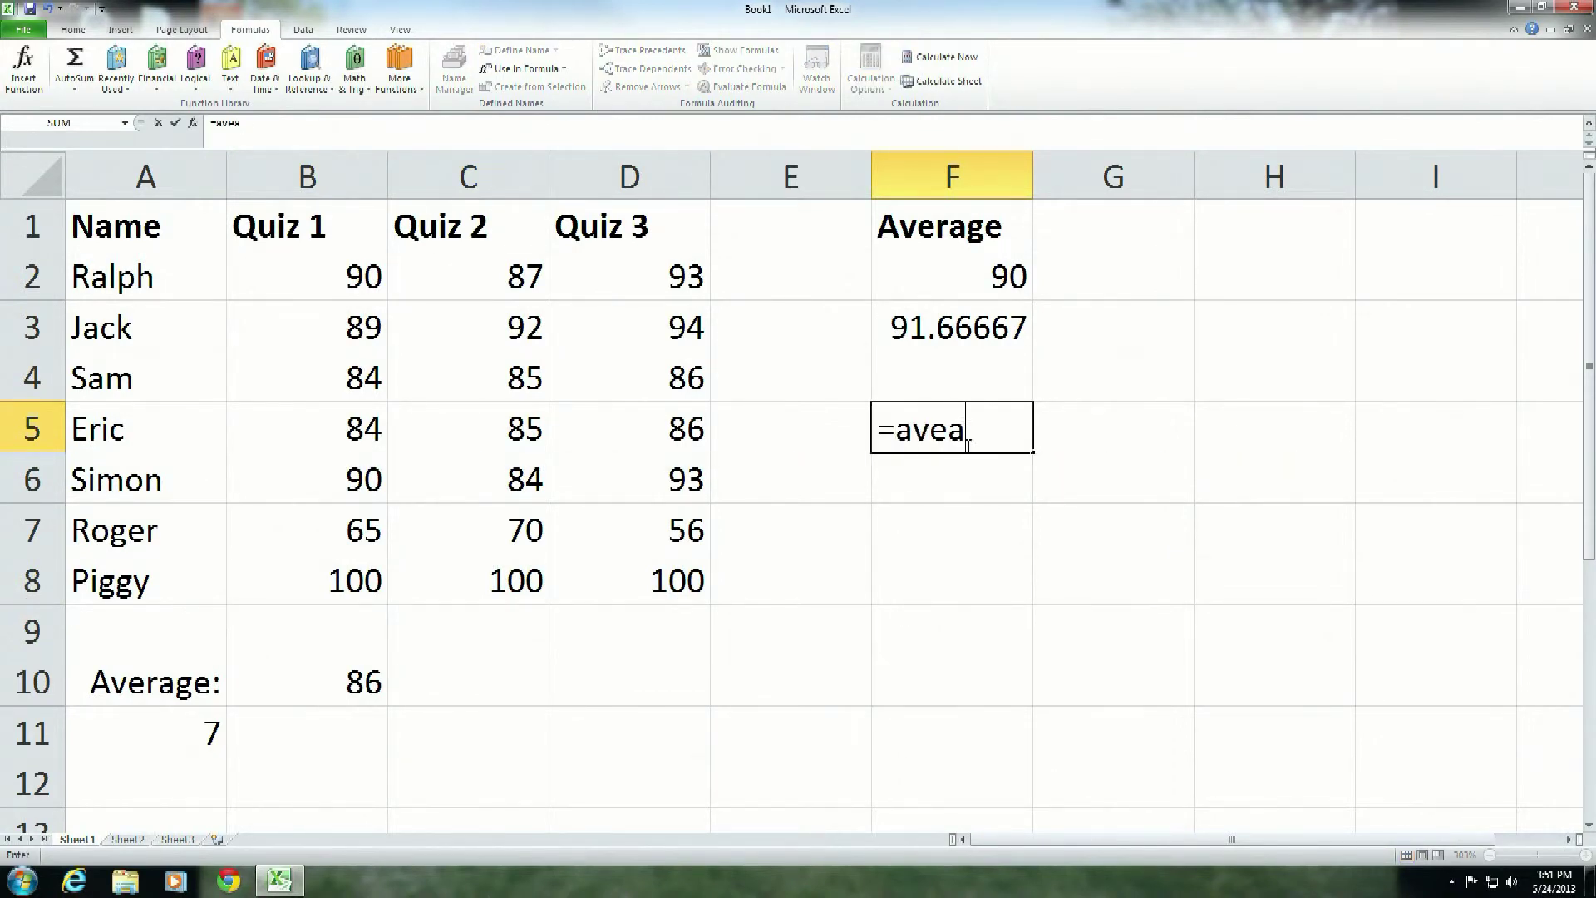
{"action": "key", "text": "BackSpace"}
{"action": "type", "text": "rage("}
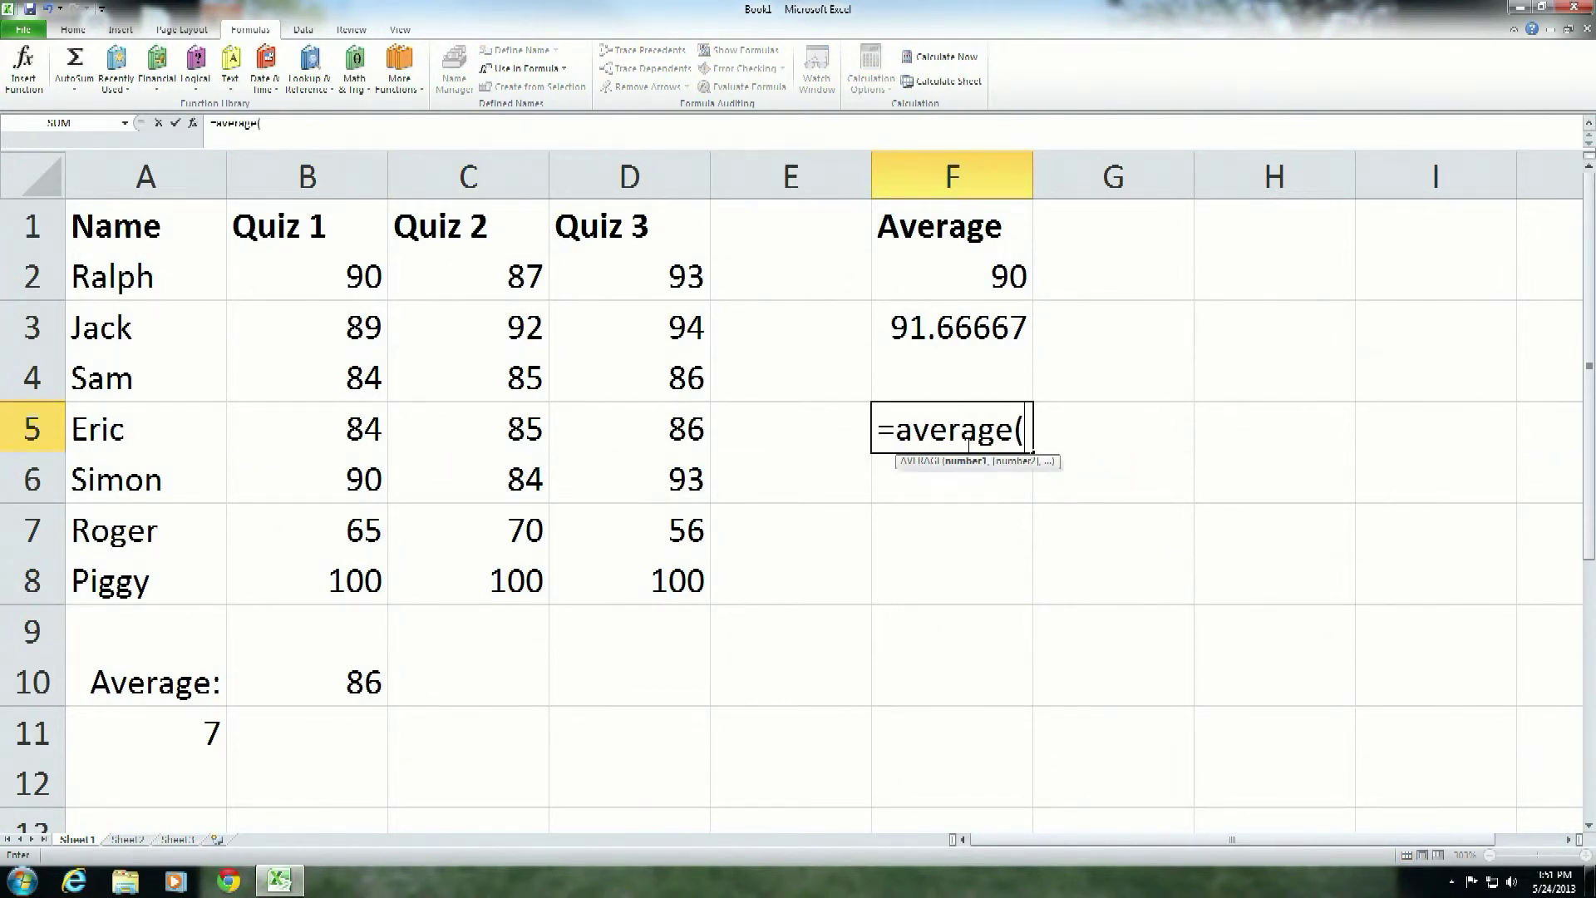
{"action": "type", "text": "Eric)"}
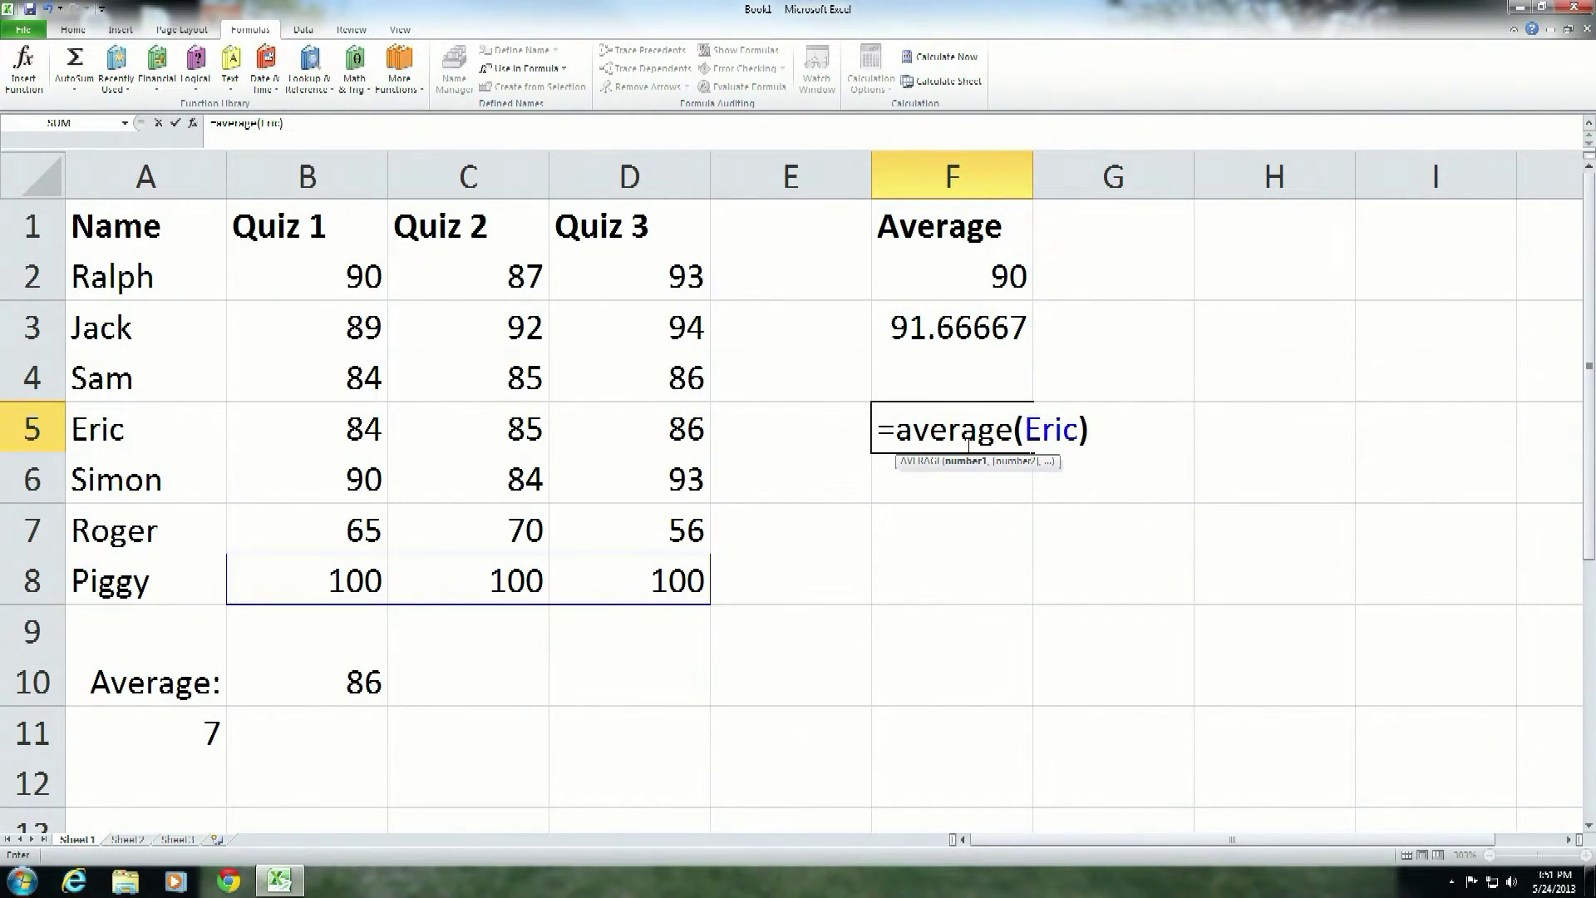
{"action": "key", "text": "Return"}
{"action": "left_click", "coordinate": [906, 429]}
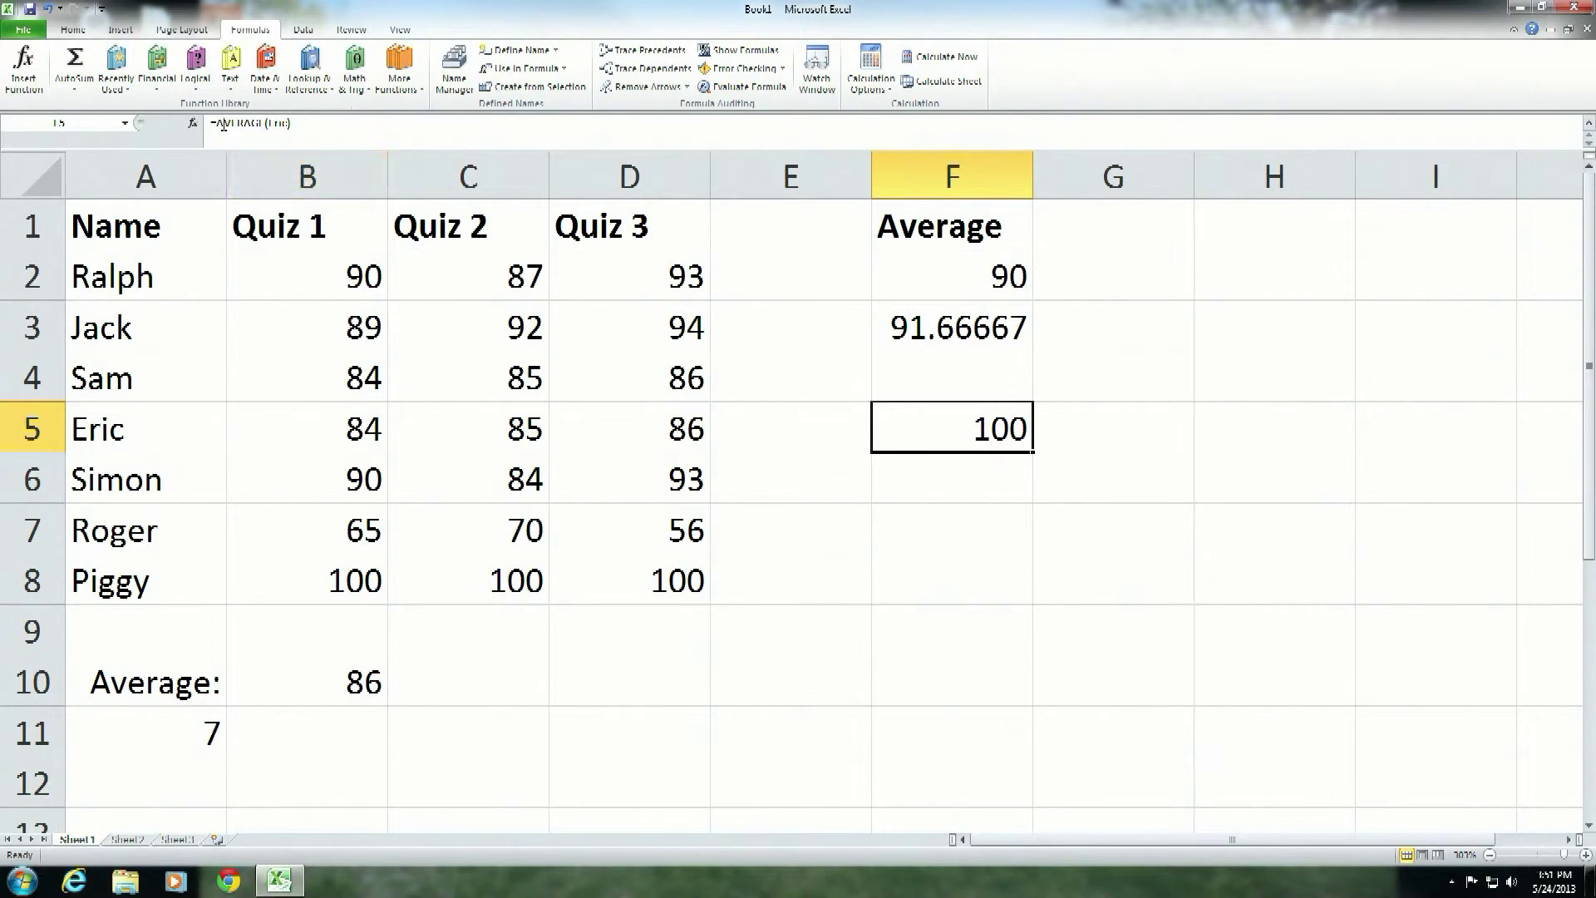
{"action": "left_click", "coordinate": [277, 123]}
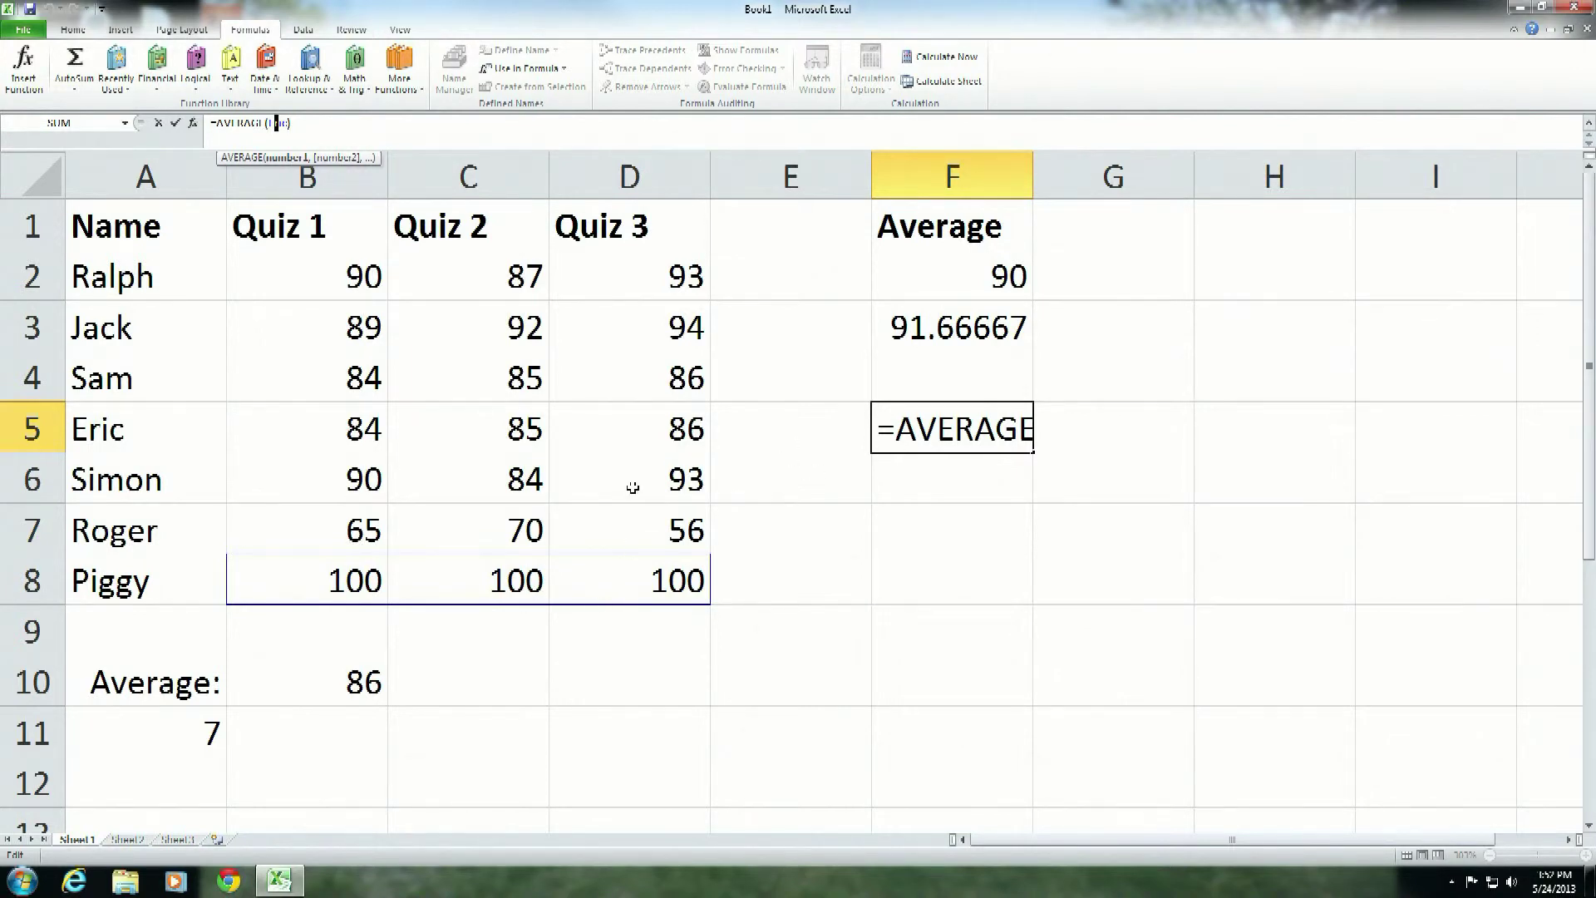
{"action": "left_click", "coordinate": [902, 430]}
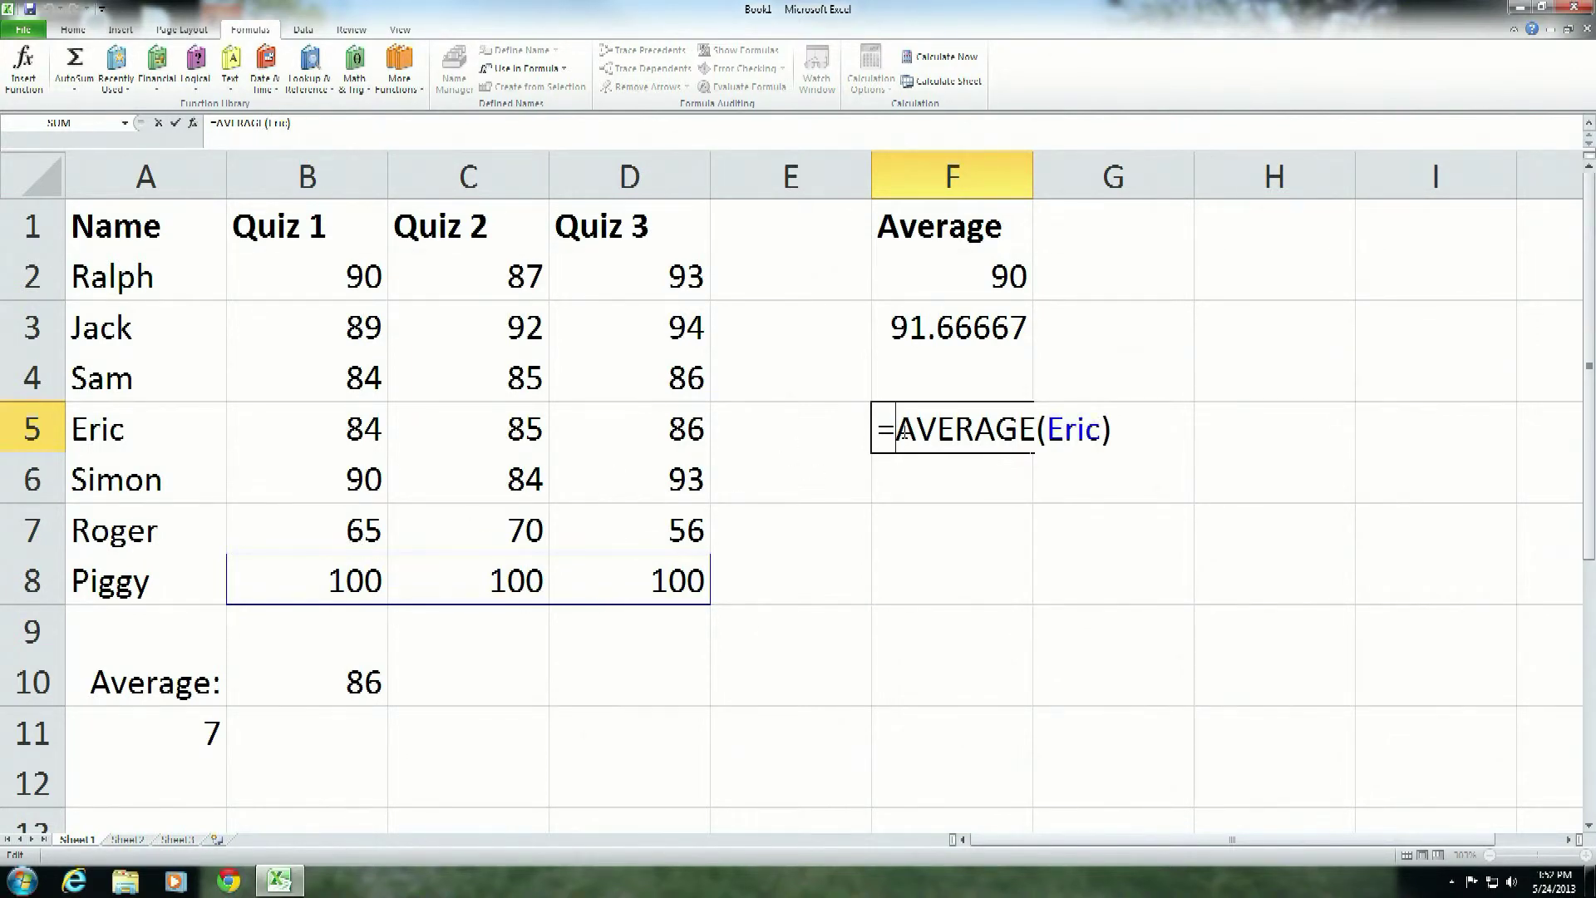
{"action": "key", "text": "ctrl+Return"}
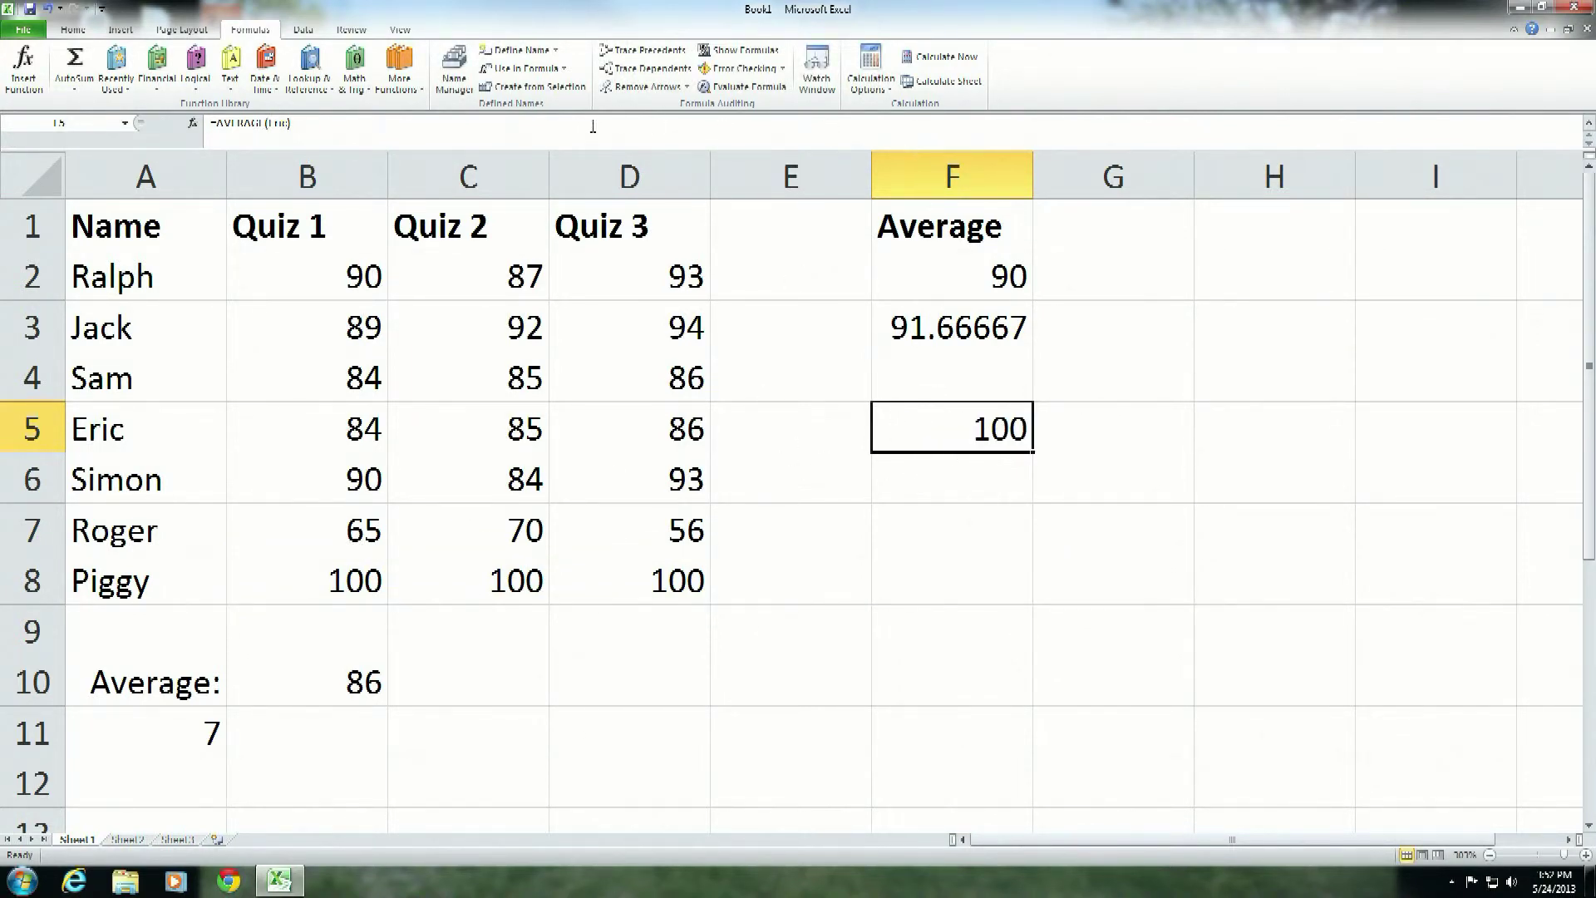
Remove the Eric entry in Name Manager and confirm the deletion.
{"action": "left_click", "coordinate": [450, 73]}
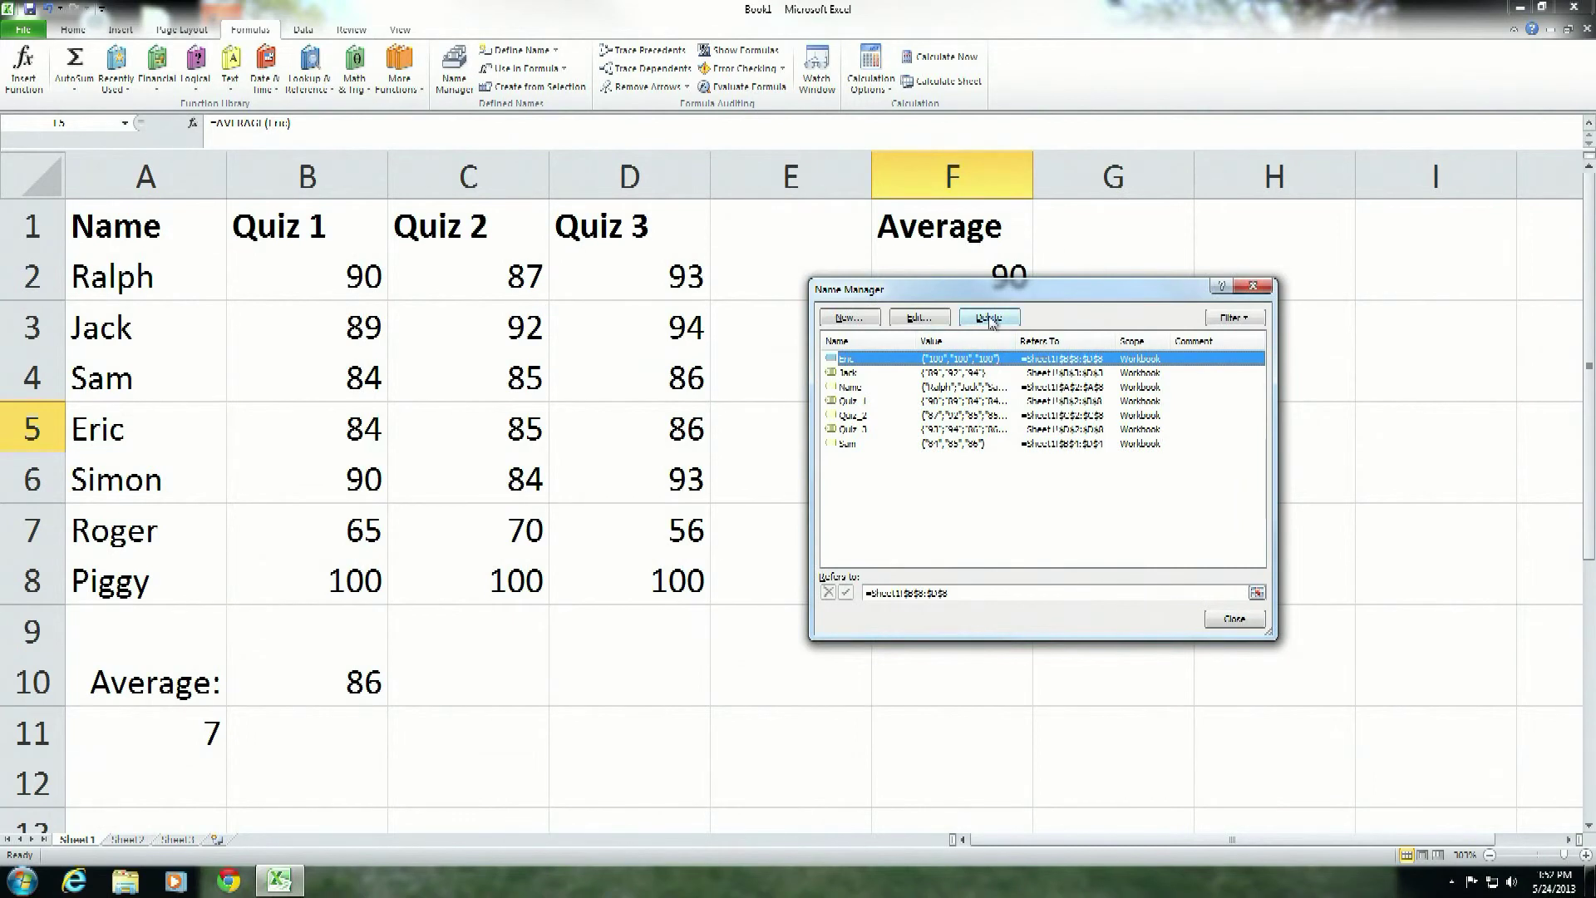
{"action": "left_click", "coordinate": [990, 318]}
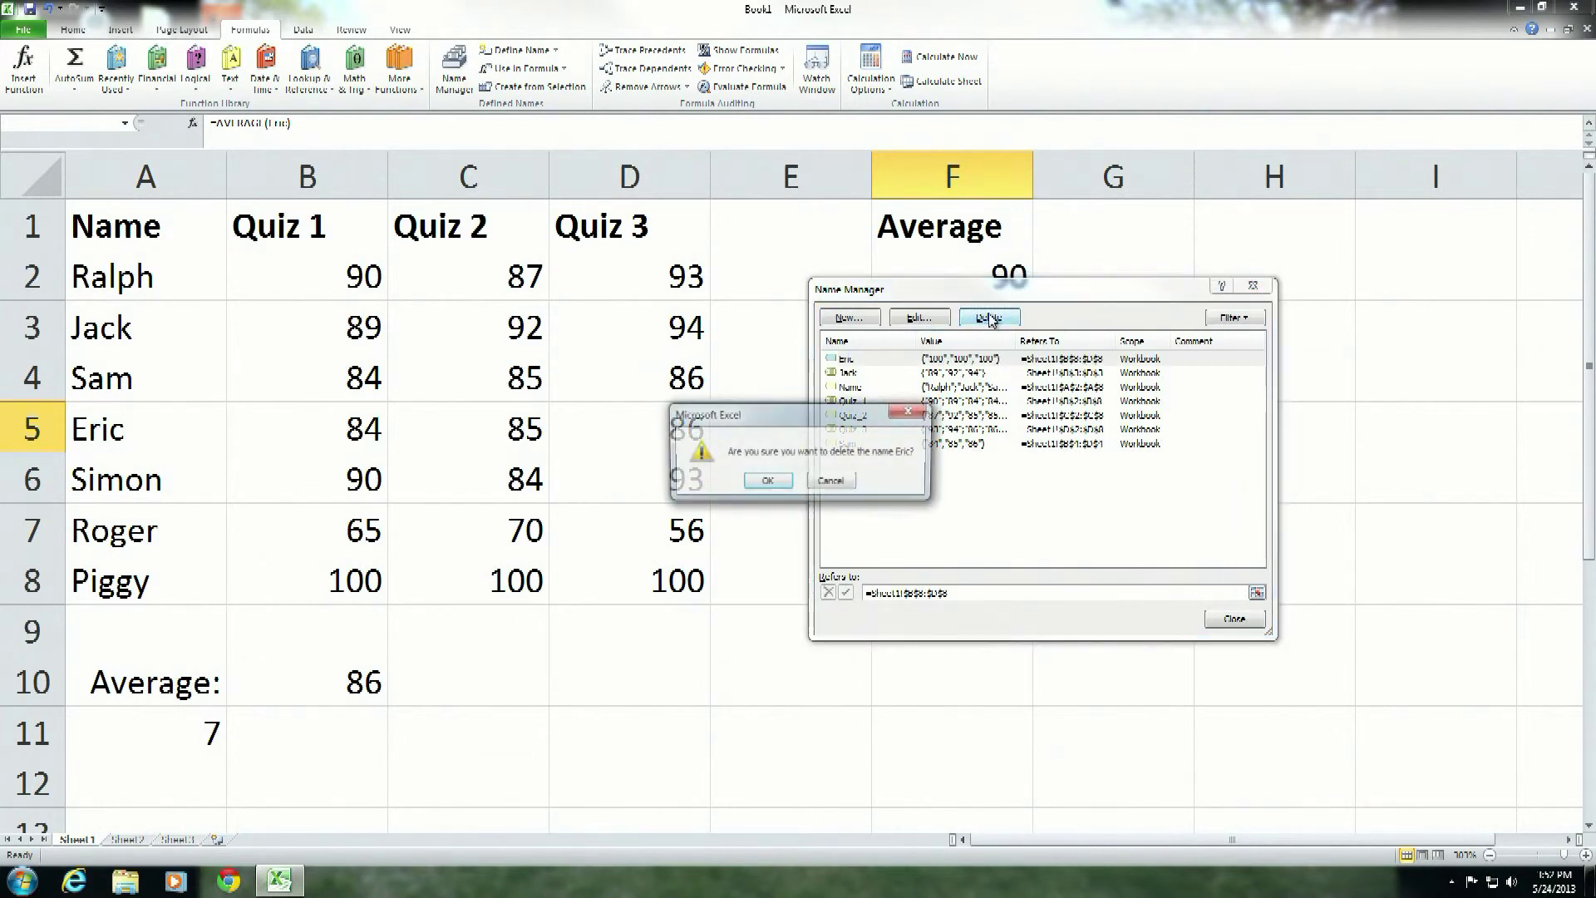
{"action": "left_click", "coordinate": [768, 482]}
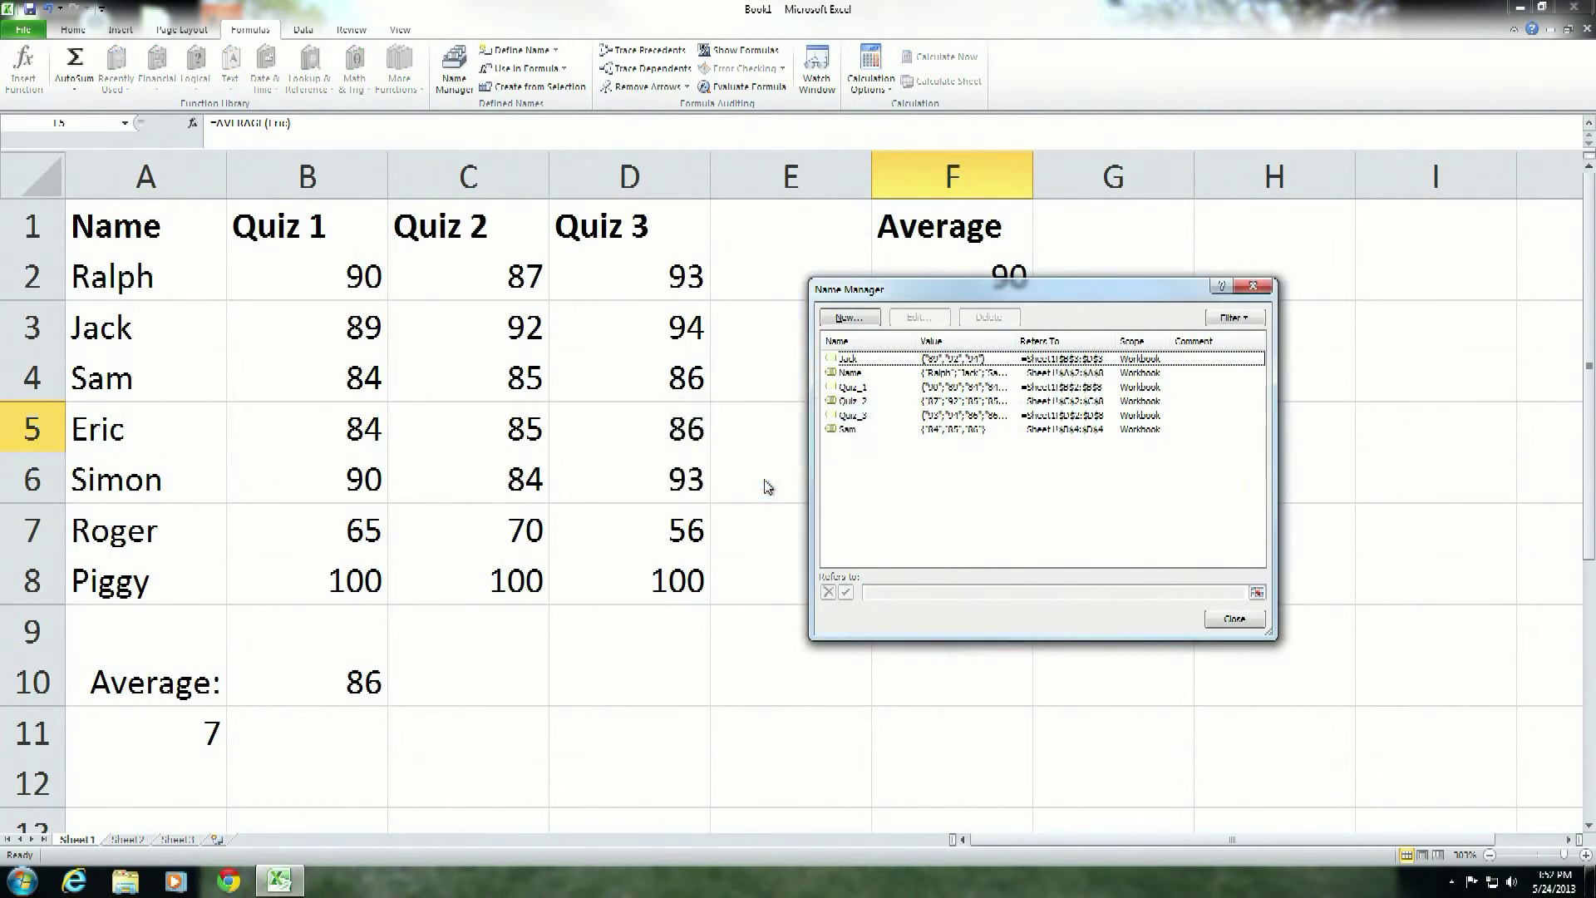
{"action": "left_click", "coordinate": [1229, 620]}
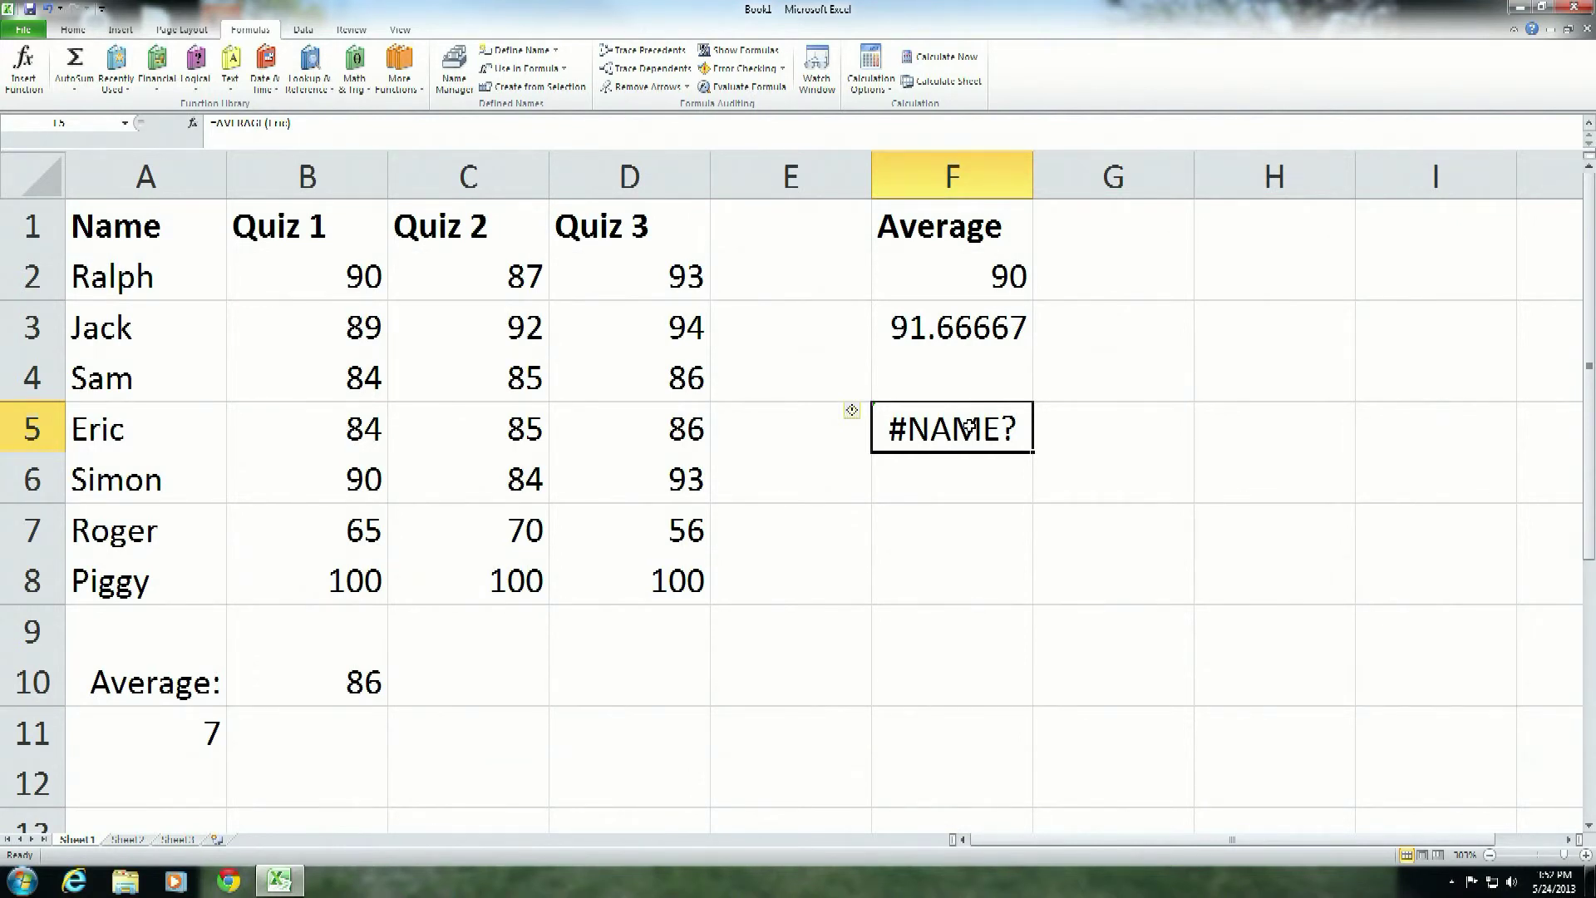
Delete F5's =AVERAGE(Eric) formula, then select F3 to inspect Jack's average.
{"action": "key", "text": "Delete"}
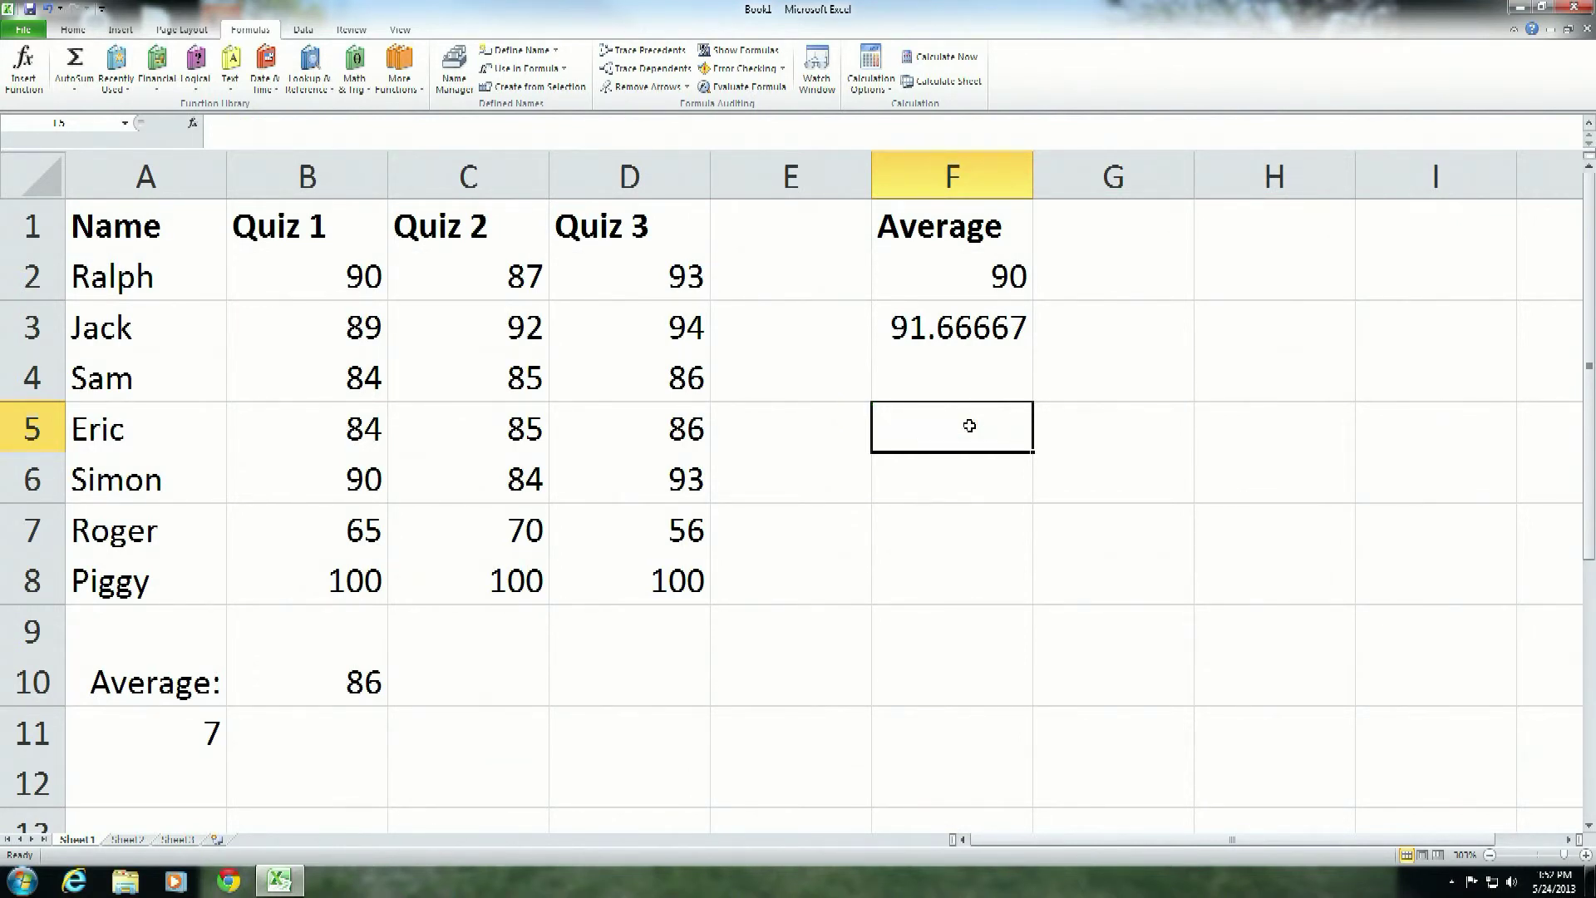
{"action": "left_click", "coordinate": [951, 497]}
{"action": "left_click", "coordinate": [911, 422]}
{"action": "left_click", "coordinate": [945, 513]}
{"action": "left_click", "coordinate": [929, 460]}
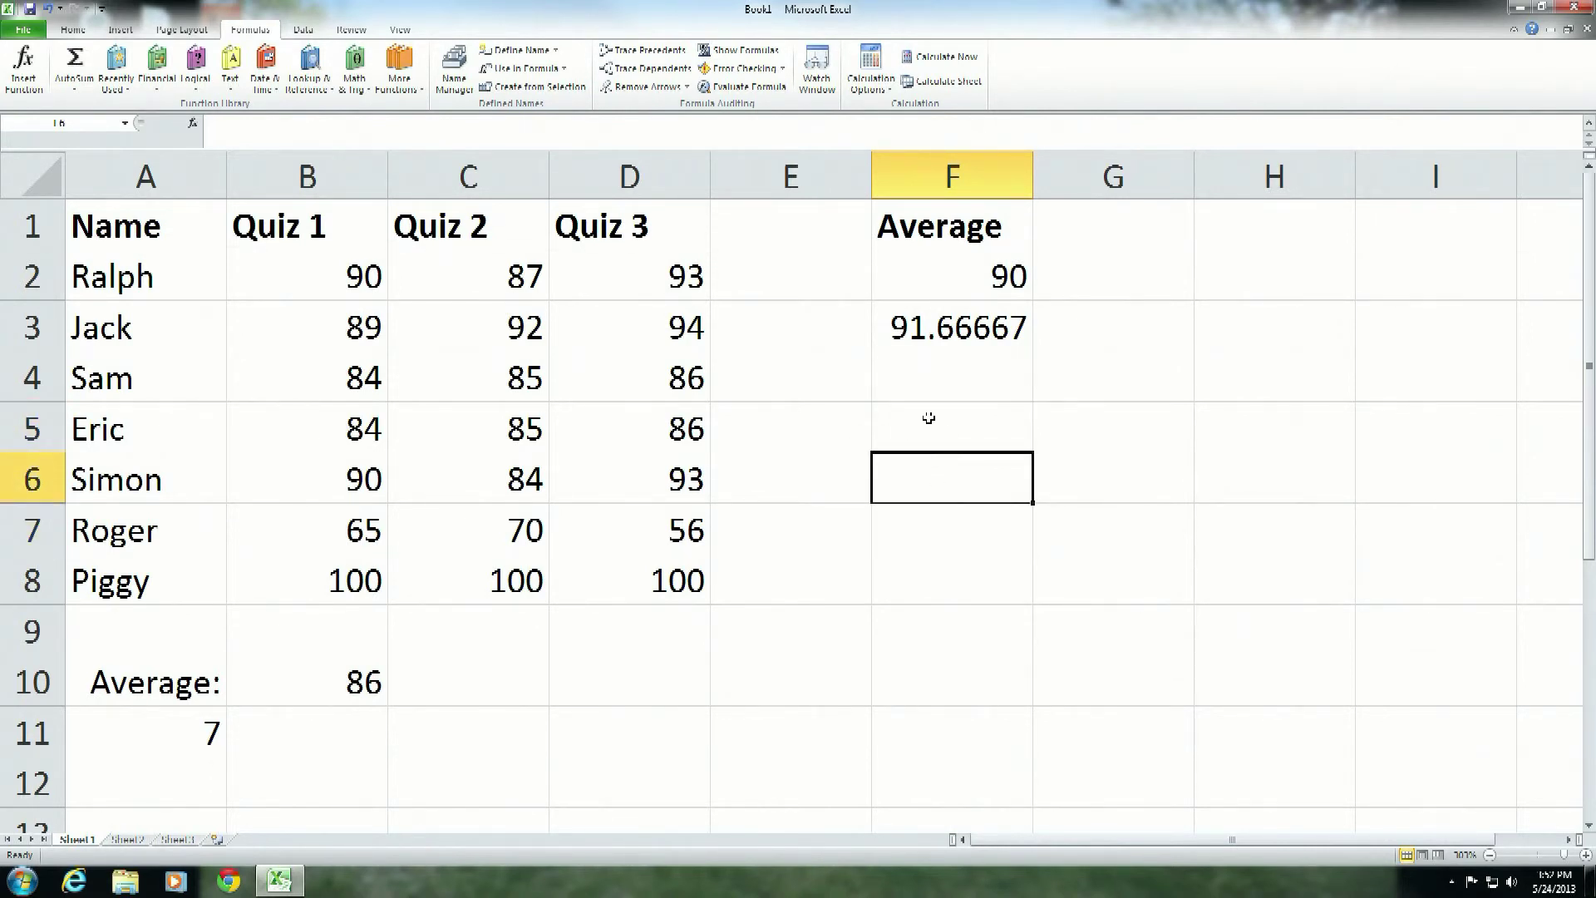
{"action": "left_click", "coordinate": [912, 314]}
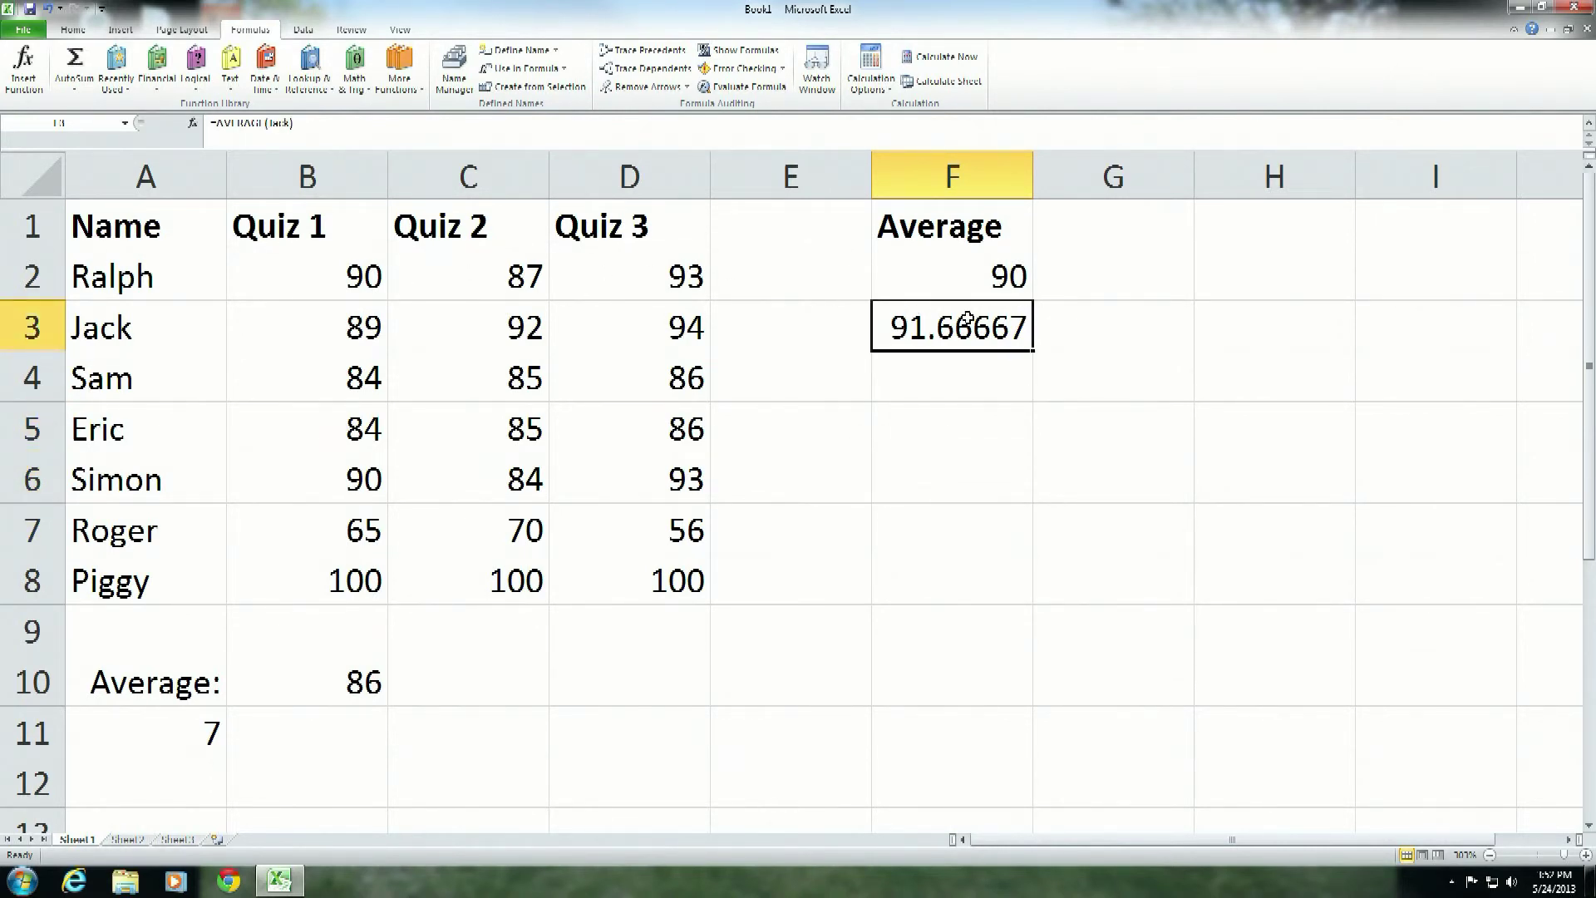
{"action": "left_click", "coordinate": [277, 123]}
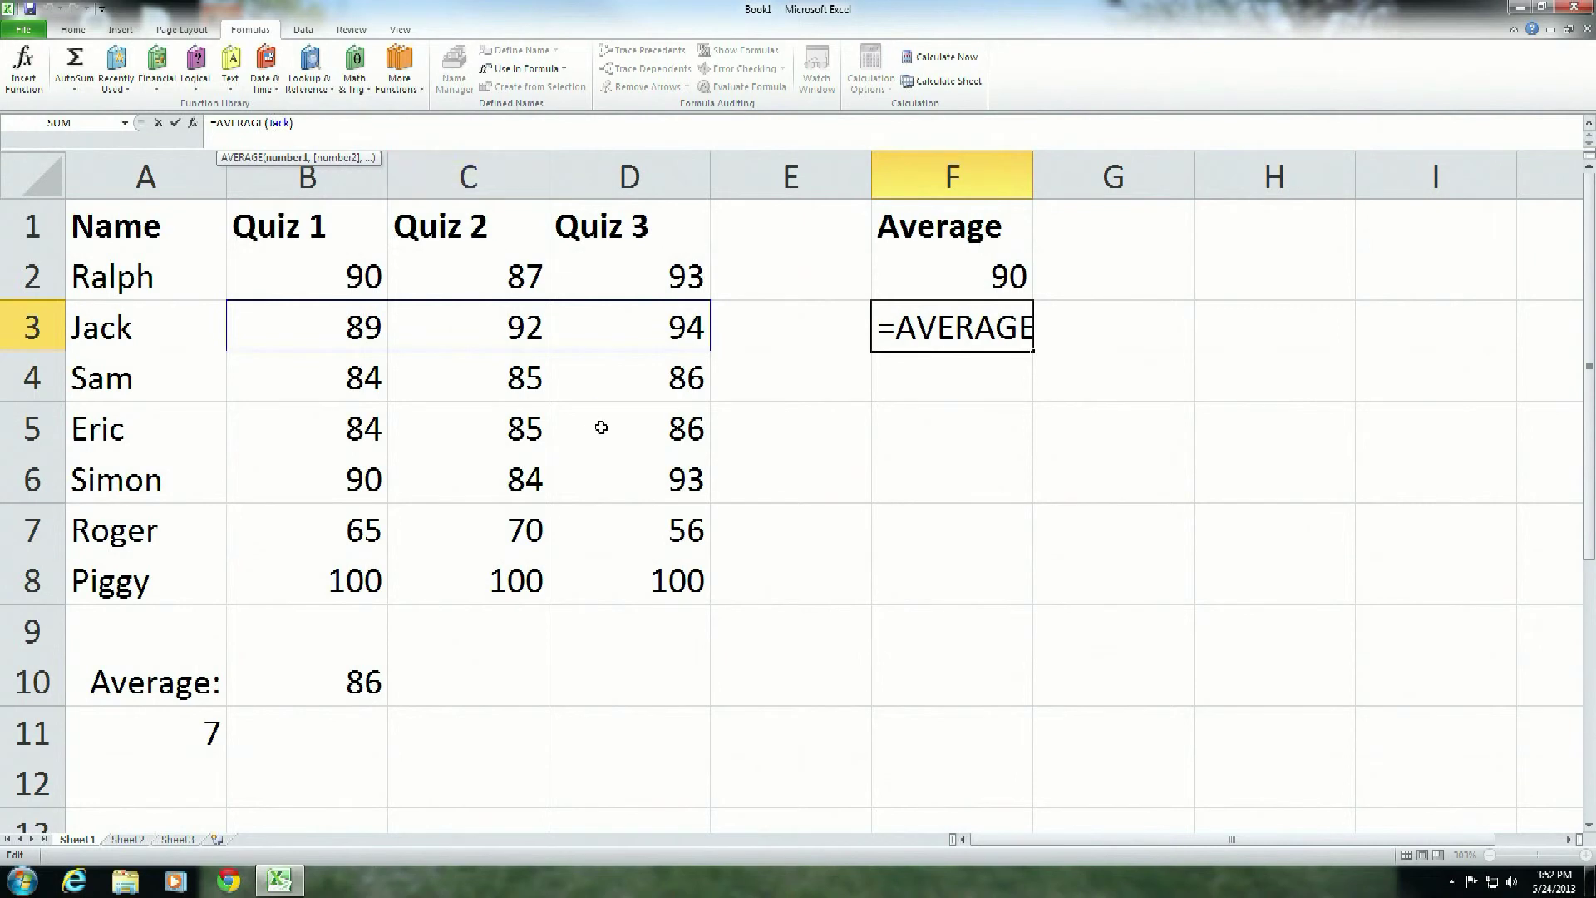
{"action": "left_click", "coordinate": [899, 370]}
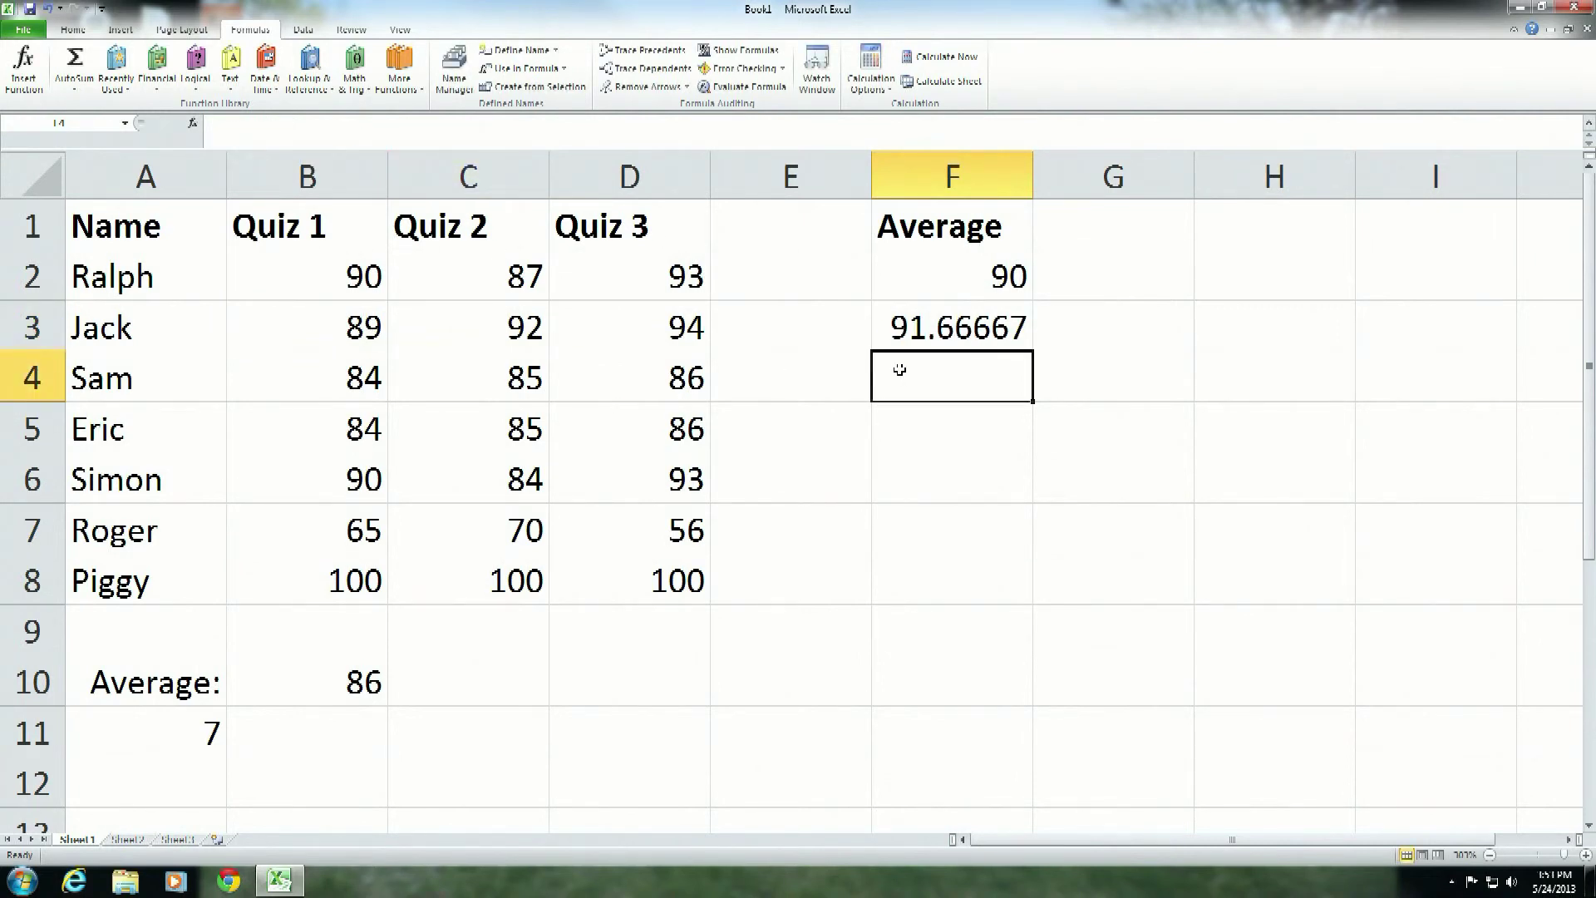